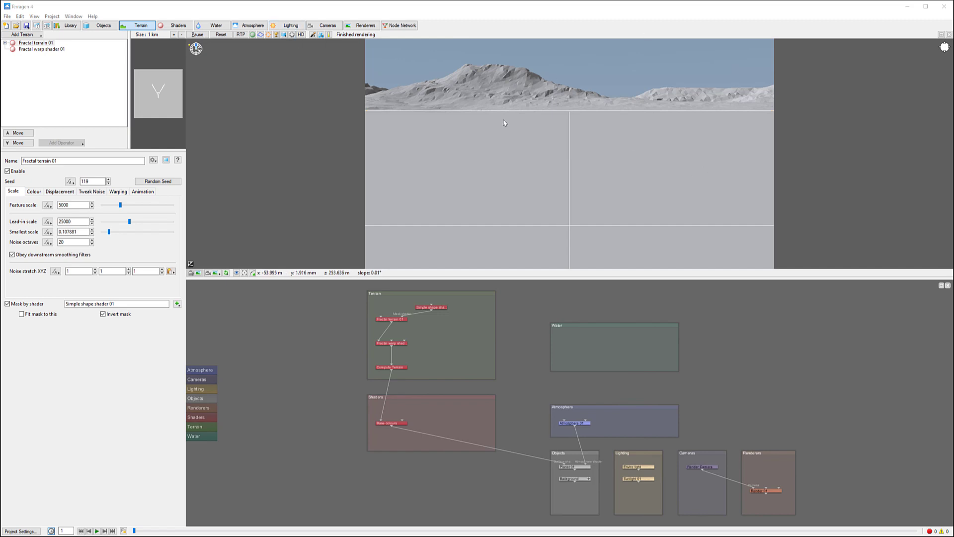
- Move the 3D preview so it looks across the fractal terrain toward the render camera gizmo
middle_click_drag(485, 143, 532, 94)
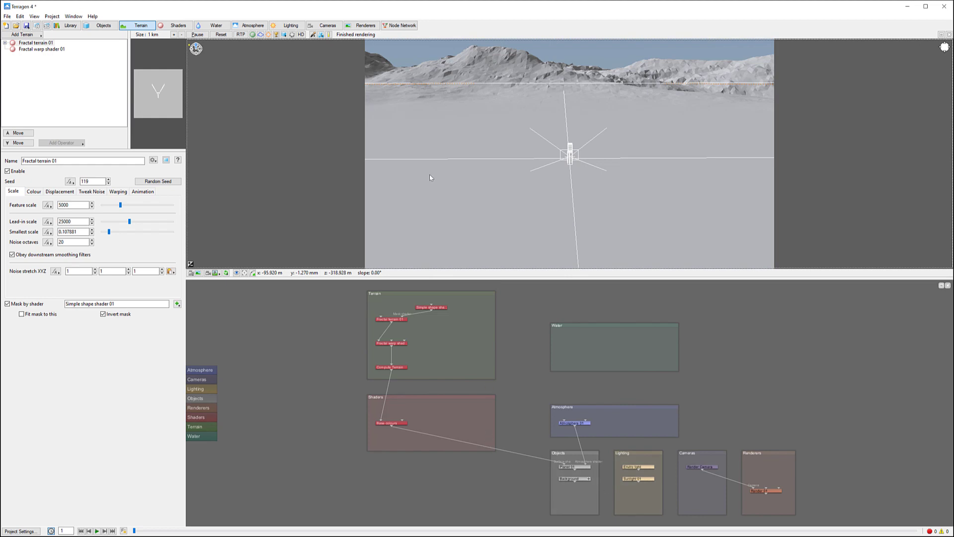
- Centre the render camera in the preview, then create a Painted colour shader node in the Shaders group
left_click_drag(491, 141, 578, 270)
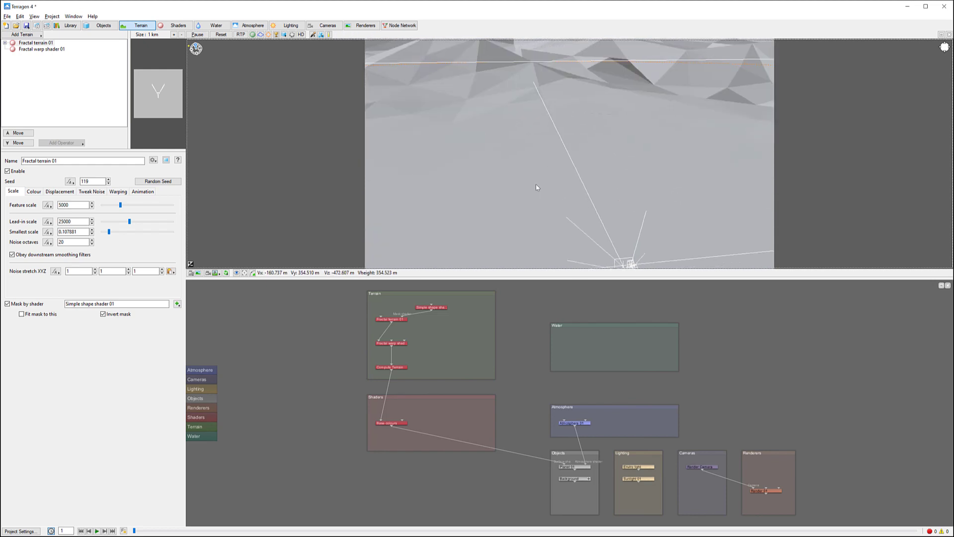
left_click_drag(514, 180, 507, 224)
right_click(507, 325)
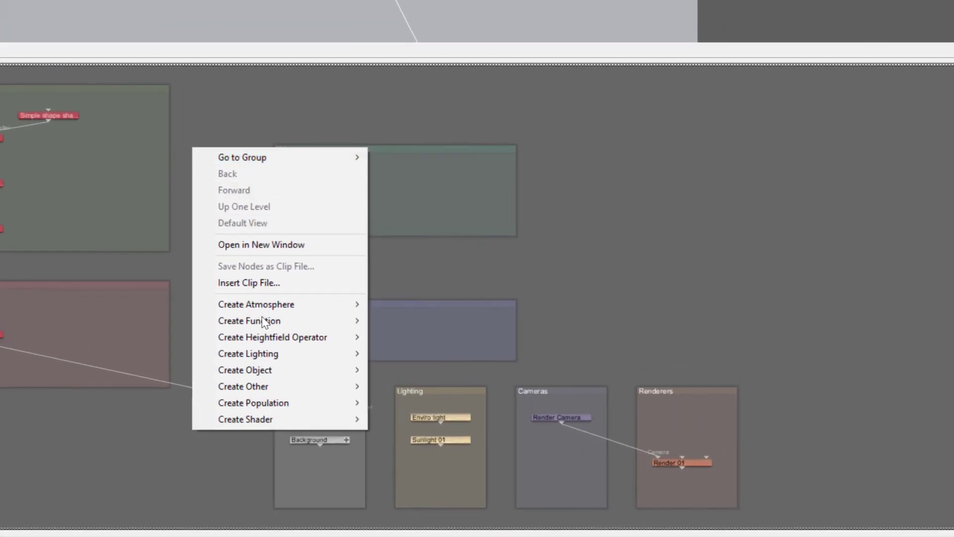
mouse_move(288, 422)
mouse_move(456, 423)
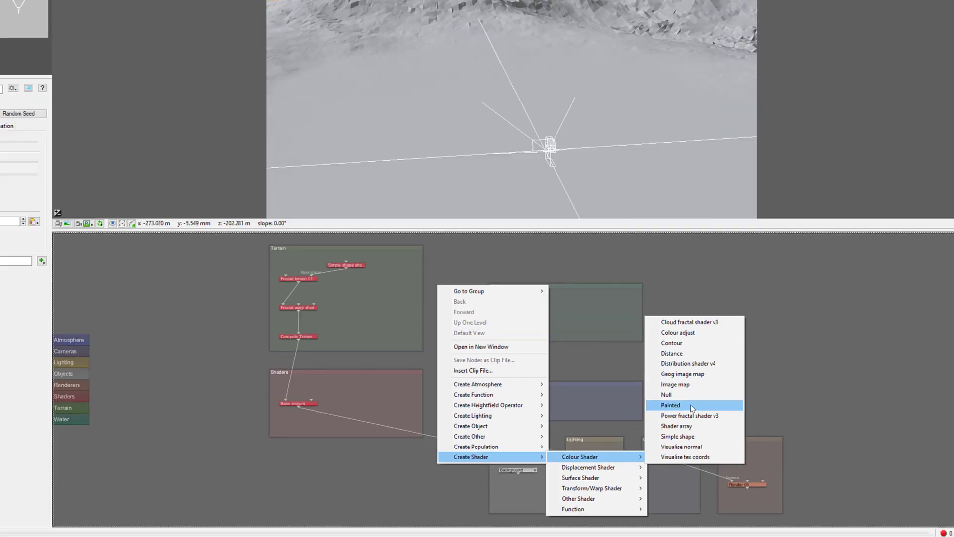
left_click(595, 338)
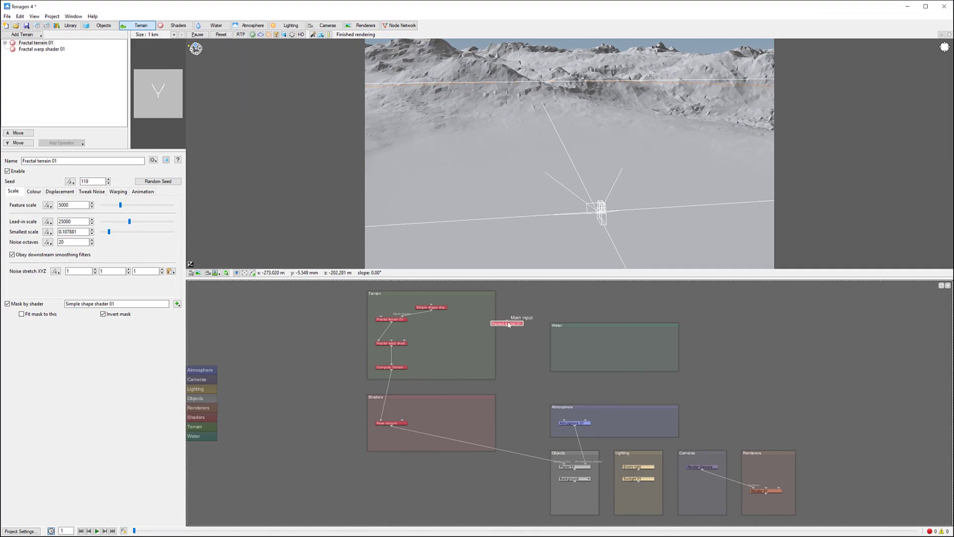
mouse_move(507, 324)
left_mouse_down()
mouse_move(517, 300)
mouse_move(574, 396)
mouse_move(472, 333)
mouse_move(394, 444)
left_mouse_up()
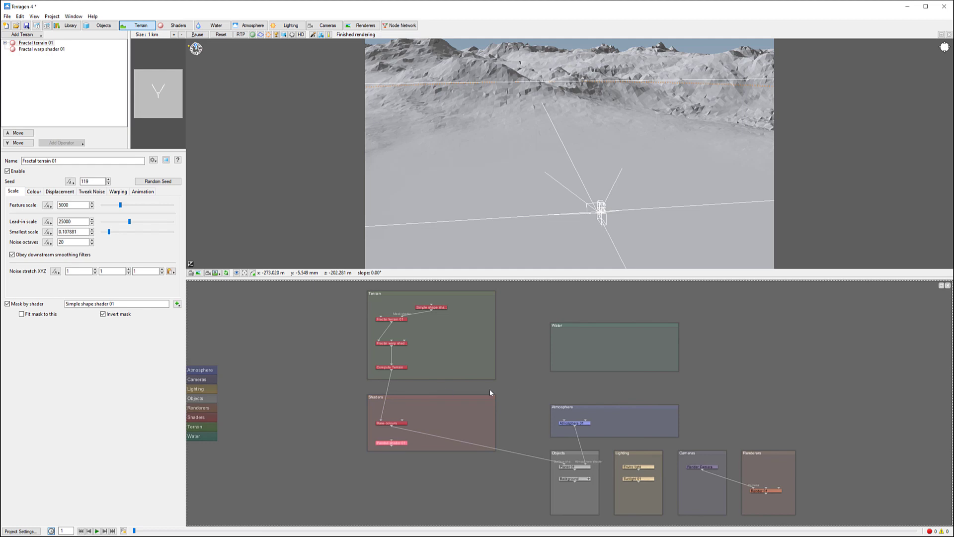
- Open Painted shader 01's settings and start painting it directly onto the terrain
double_click(397, 444)
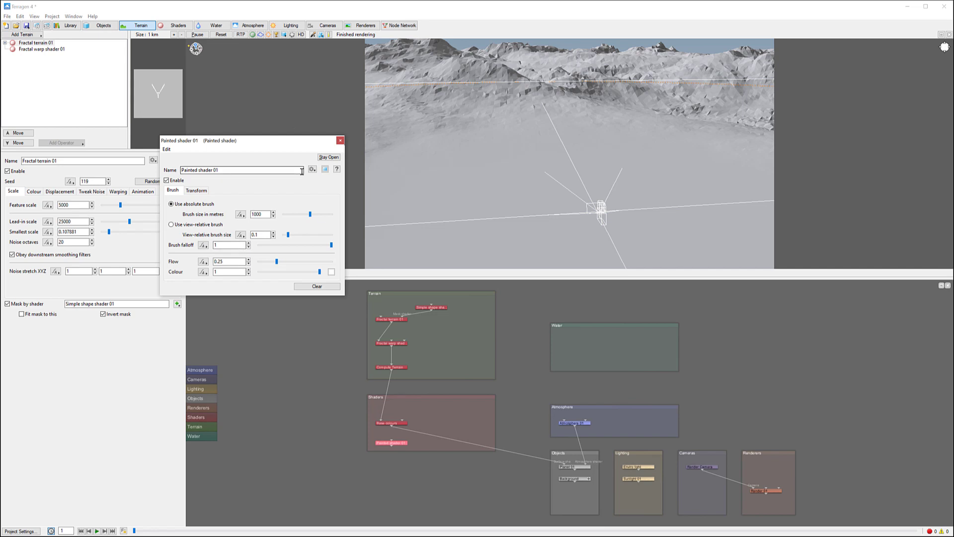
left_click_drag(288, 142, 284, 169)
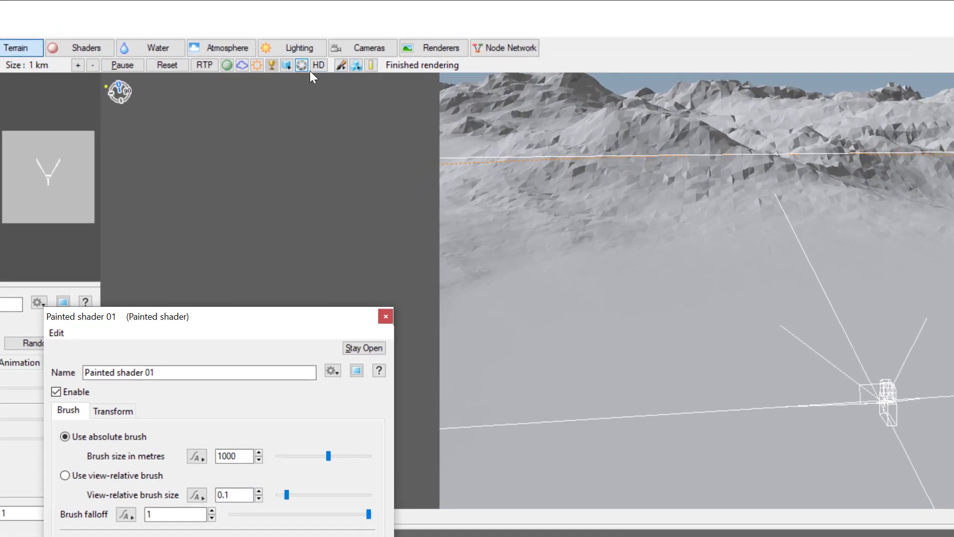
left_click(331, 56)
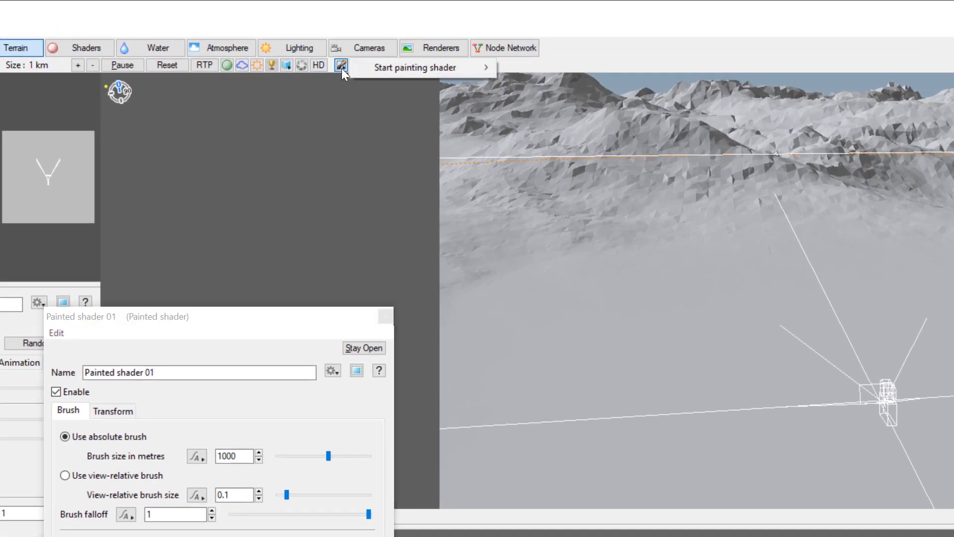
mouse_move(481, 69)
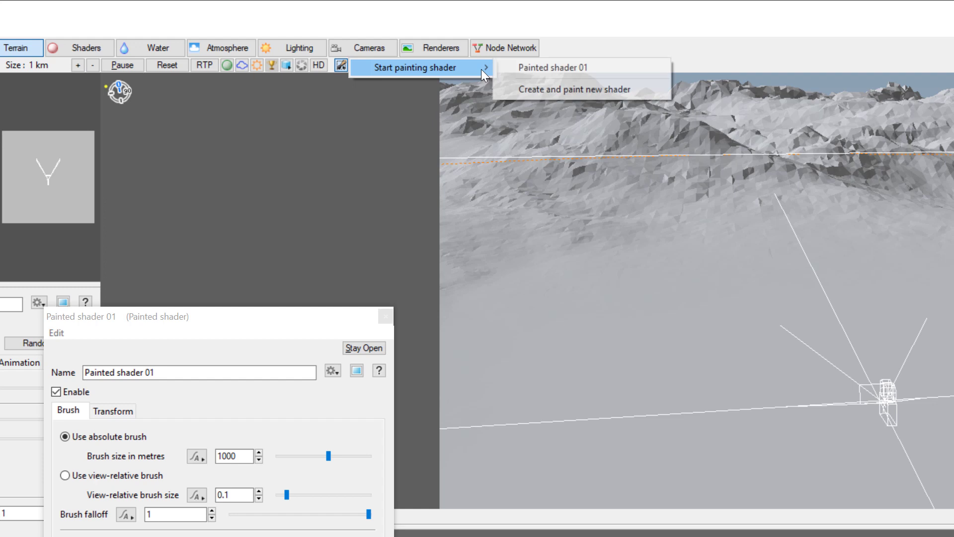
left_click(562, 68)
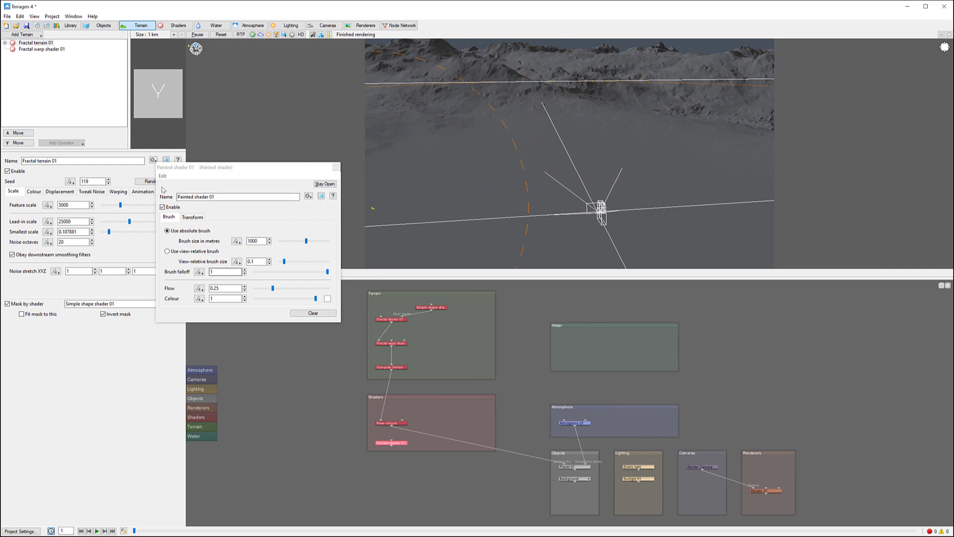
- Set the painting brush size to about 52.17 metres and its flow to about 0.79
left_click_drag(306, 241, 294, 245)
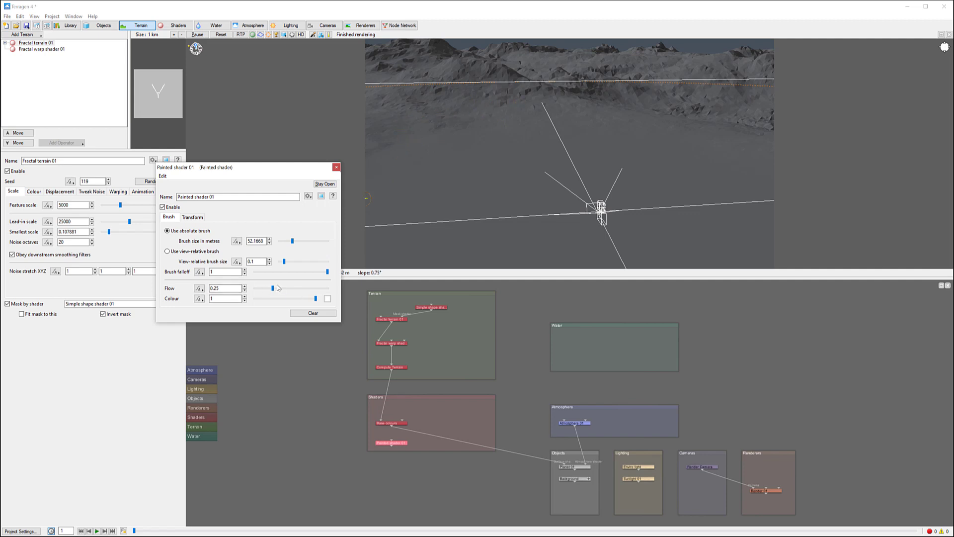
left_click_drag(272, 288, 312, 290)
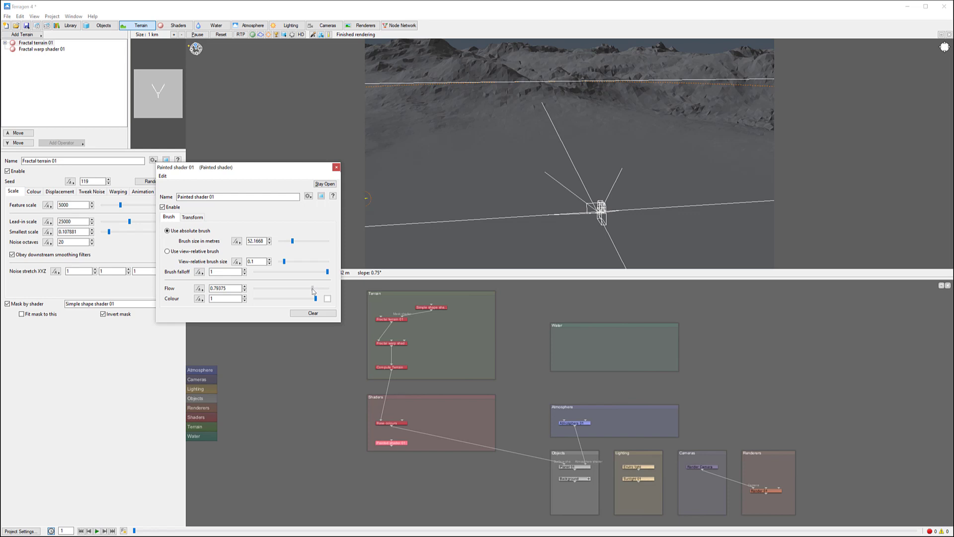
- Paint white strokes on the terrain: a long top bar, a leg hanging below, and a rising neck
left_click(424, 114)
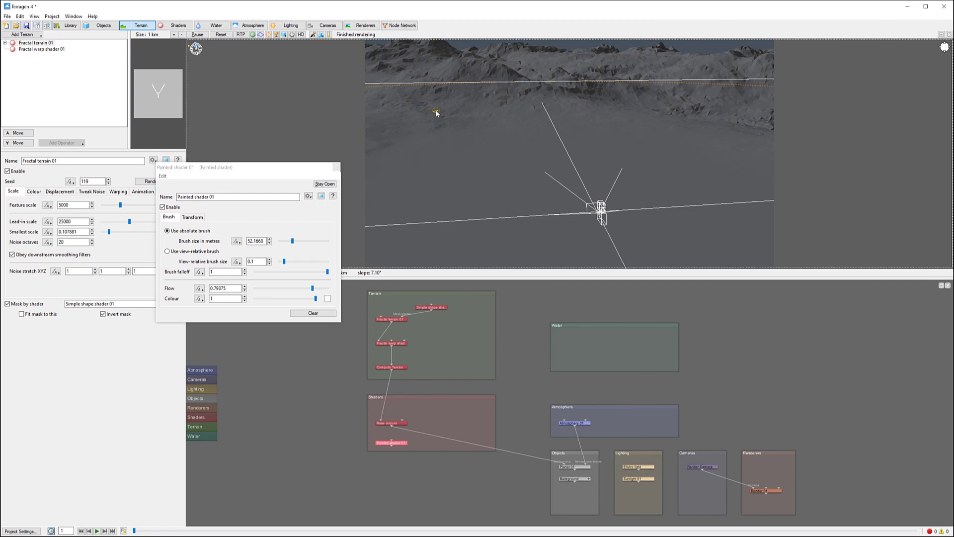
left_click(436, 113)
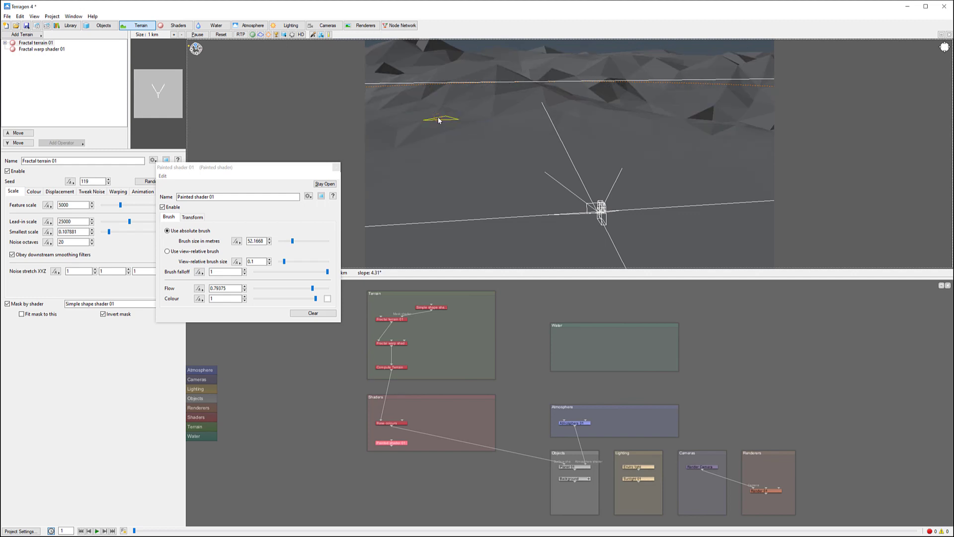
mouse_move(438, 120)
left_mouse_down()
mouse_move(410, 119)
mouse_move(448, 116)
left_mouse_up()
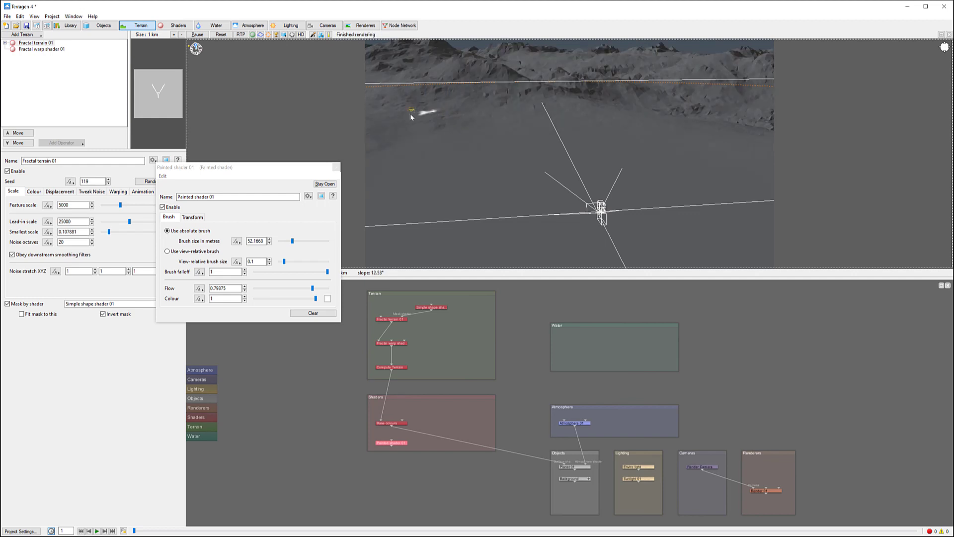
mouse_move(415, 116)
left_mouse_down()
mouse_move(456, 106)
mouse_move(464, 131)
mouse_move(460, 109)
mouse_move(484, 105)
mouse_move(458, 108)
mouse_move(487, 105)
mouse_move(502, 126)
mouse_move(492, 106)
mouse_move(524, 100)
mouse_move(544, 122)
mouse_move(535, 104)
mouse_move(499, 104)
mouse_move(522, 103)
left_mouse_up()
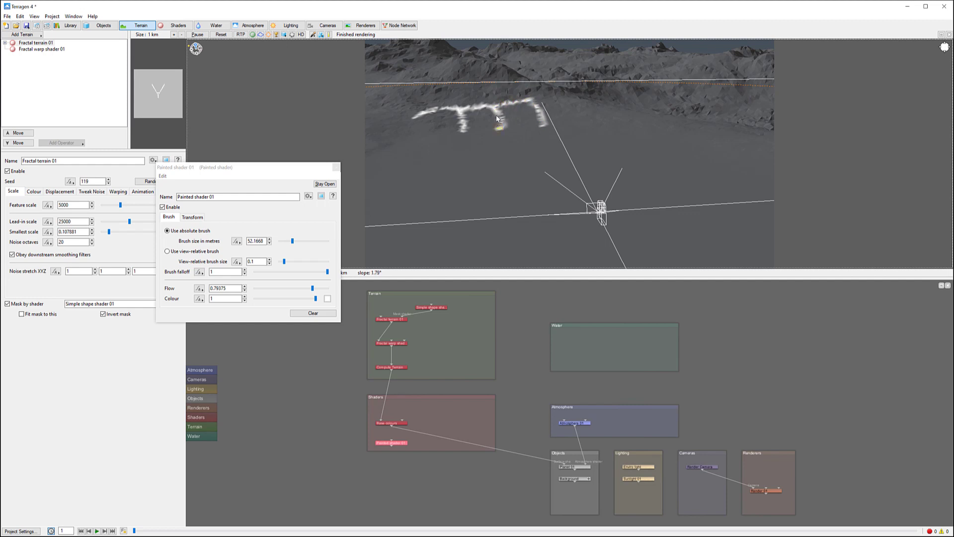
mouse_move(572, 117)
left_mouse_down()
mouse_move(533, 101)
mouse_move(577, 101)
mouse_move(559, 102)
mouse_move(575, 124)
mouse_move(567, 149)
mouse_move(574, 120)
mouse_move(571, 157)
left_mouse_up()
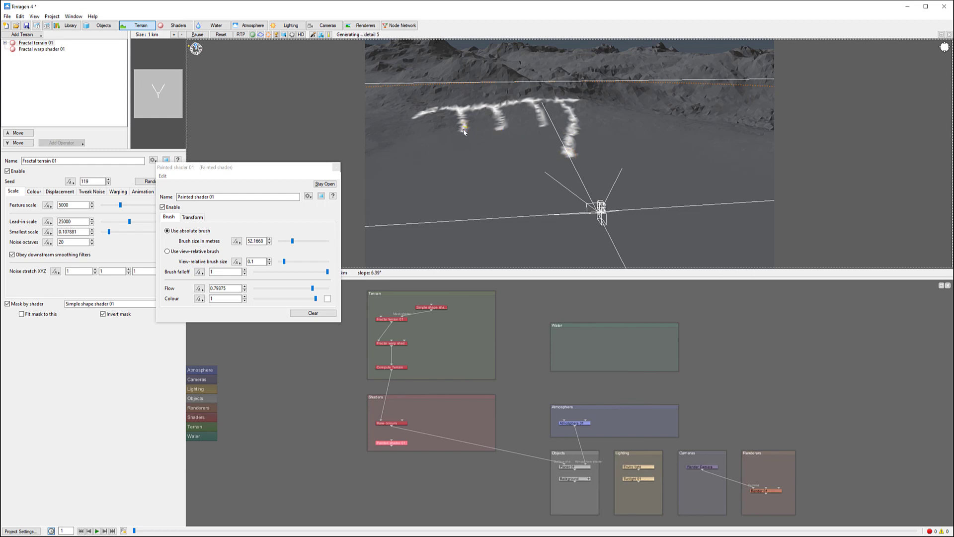
mouse_move(463, 132)
left_mouse_down()
mouse_move(454, 148)
mouse_move(462, 116)
mouse_move(441, 110)
mouse_move(419, 117)
mouse_move(414, 142)
left_mouse_up()
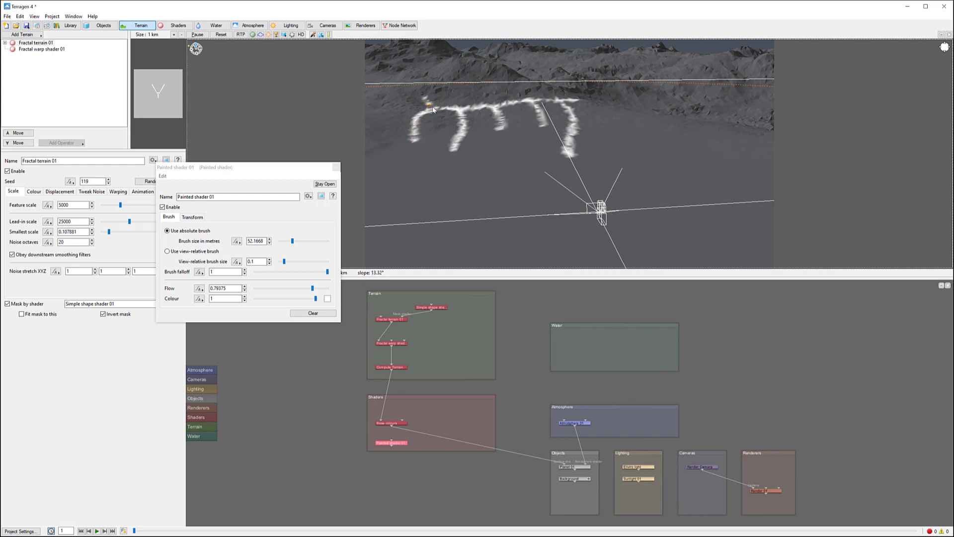
mouse_move(431, 107)
left_mouse_down()
mouse_move(466, 63)
mouse_move(541, 96)
mouse_move(469, 90)
mouse_move(515, 93)
left_mouse_up()
- Add one more painted patch to finish the creature shape on the terrain
left_click(577, 145)
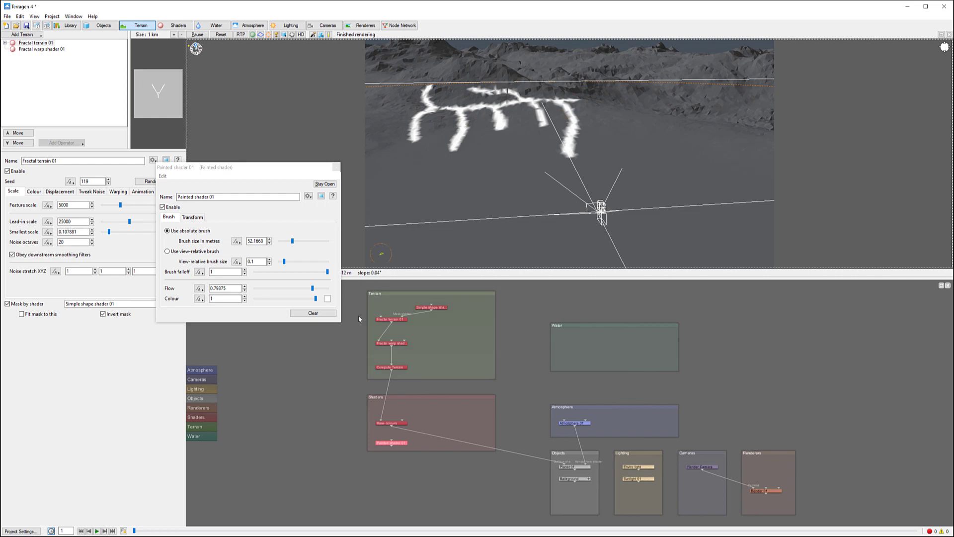
- Stop painting Painted shader 01 and close its settings dialog, returning to the normal terrain preview
left_click(336, 166)
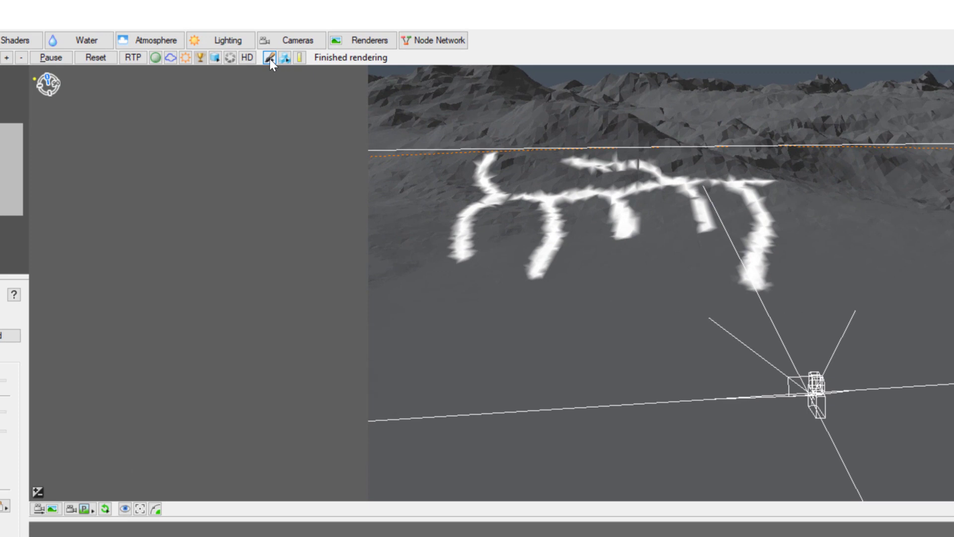
left_click(303, 40)
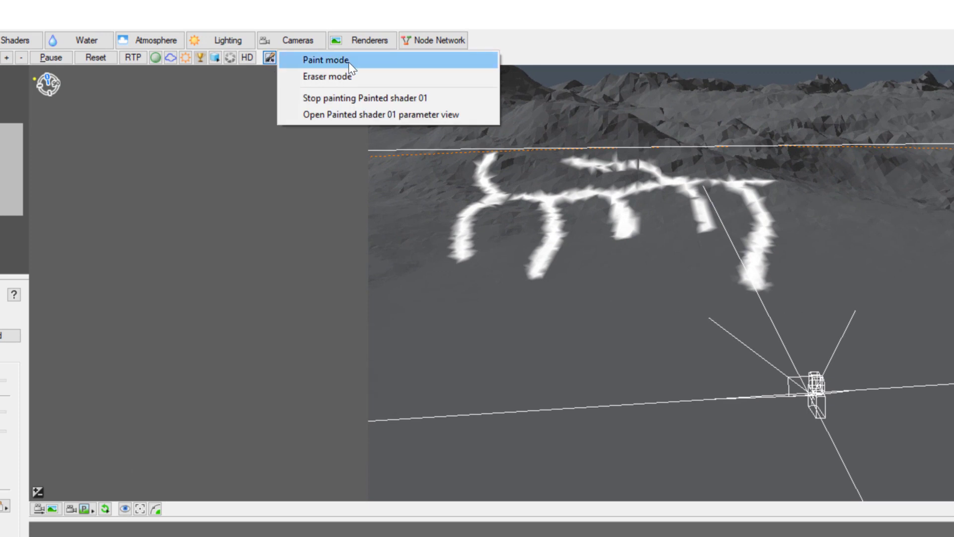
left_click(357, 99)
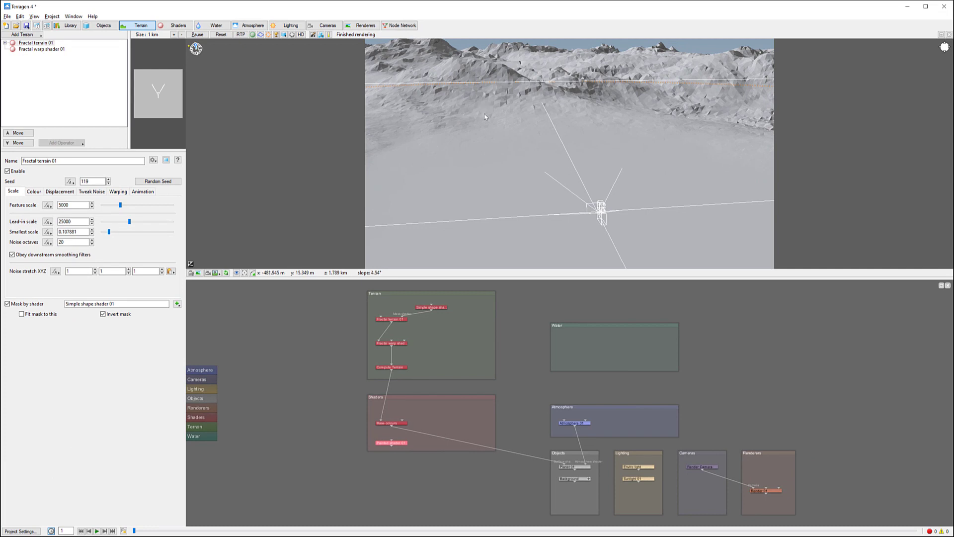
left_click_drag(484, 117, 498, 153)
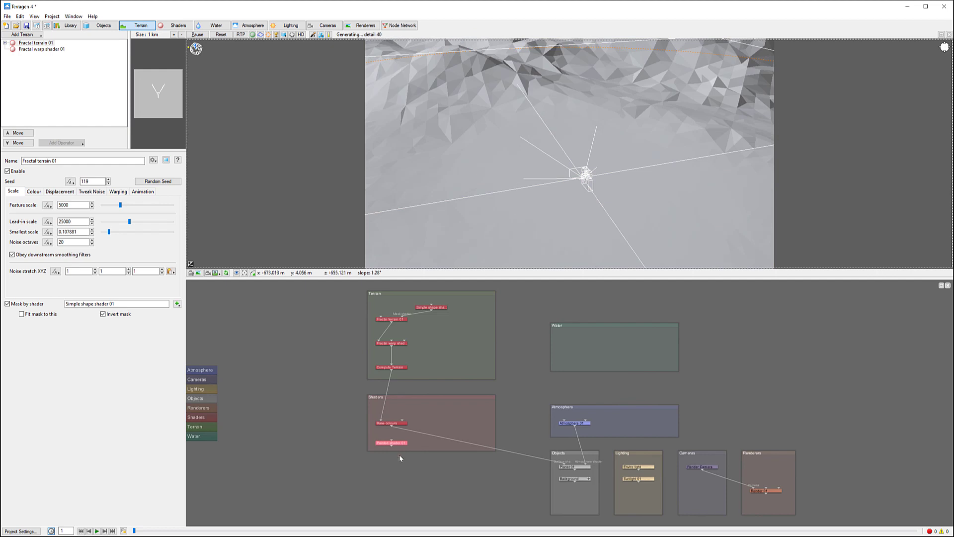
double_click(390, 442)
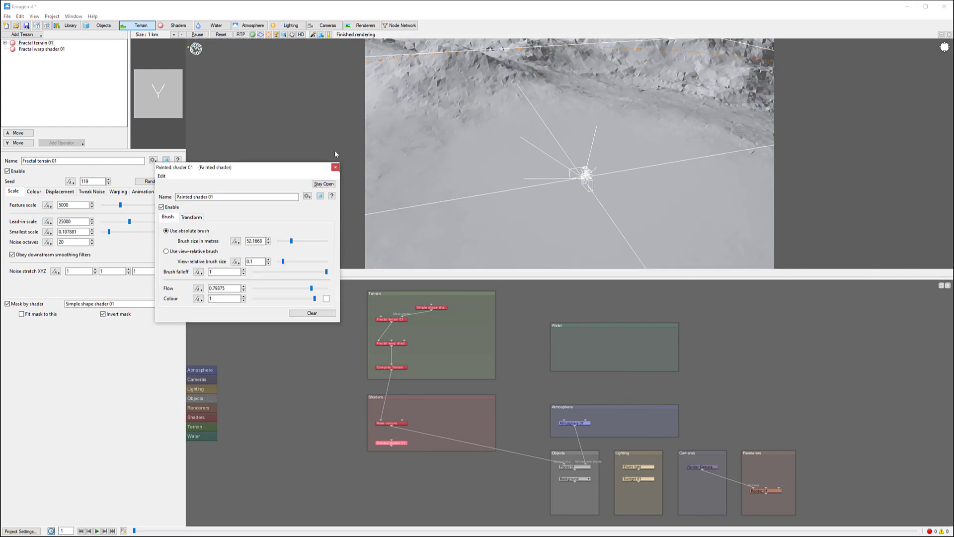
left_click(335, 167)
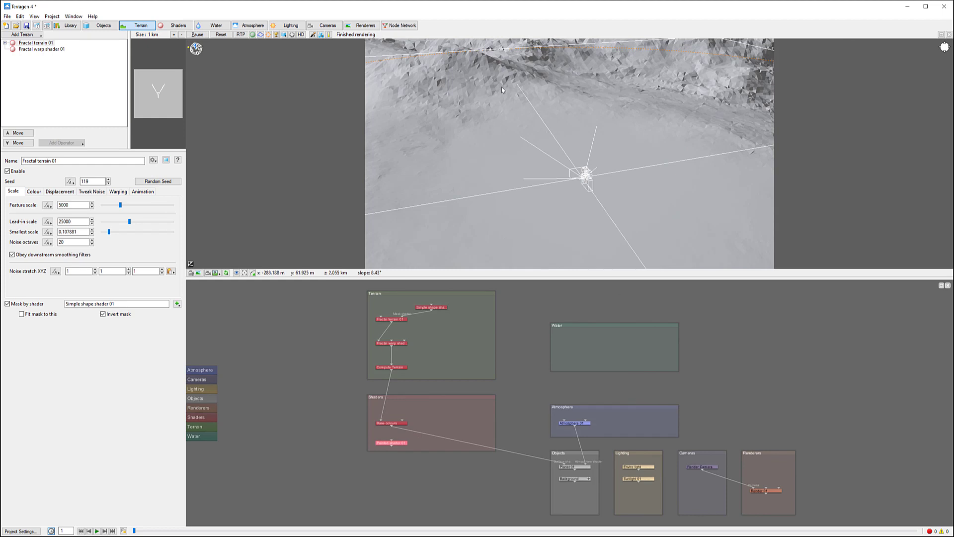
- Create a Grass clump population node and place it in the Objects group beside Planet 01
right_click(506, 305)
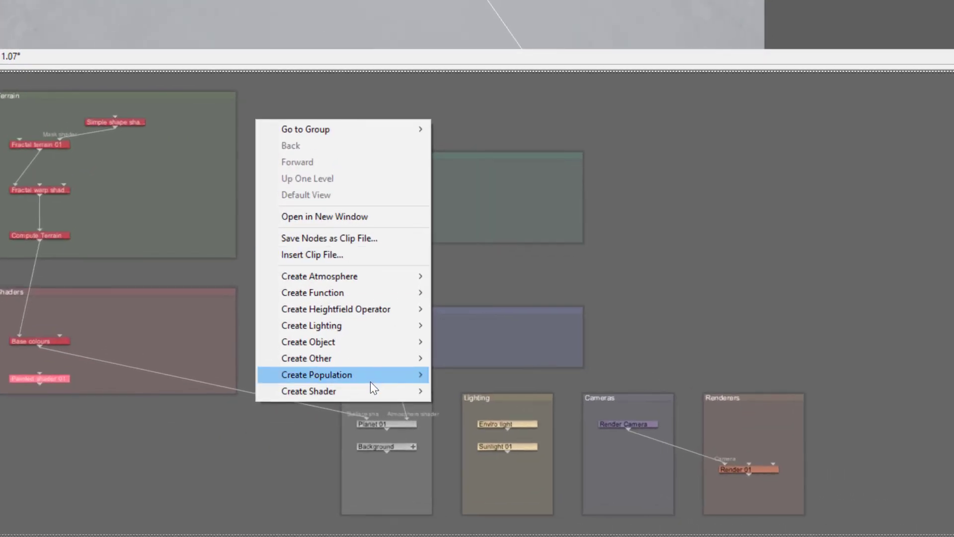
mouse_move(371, 380)
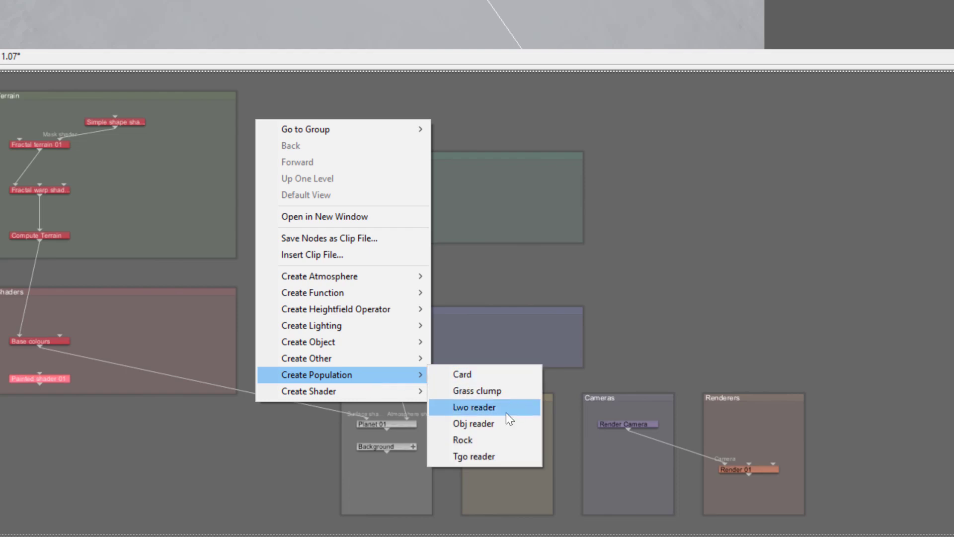
left_click(497, 390)
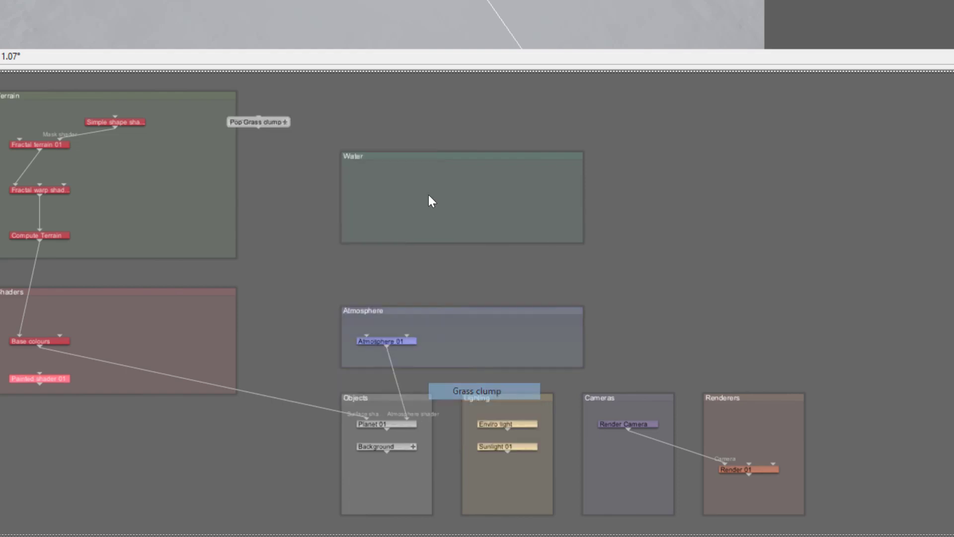
left_click_drag(264, 122, 392, 478)
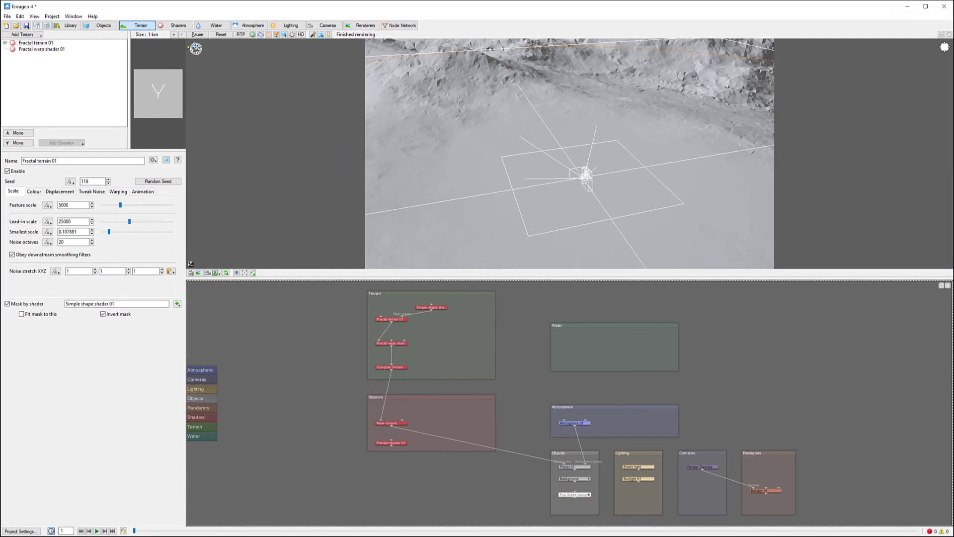
- Open Pop Grass clump 01's settings and drag a wire from Painted shader 01 toward its density input
double_click(571, 494)
left_click_drag(274, 173, 227, 152)
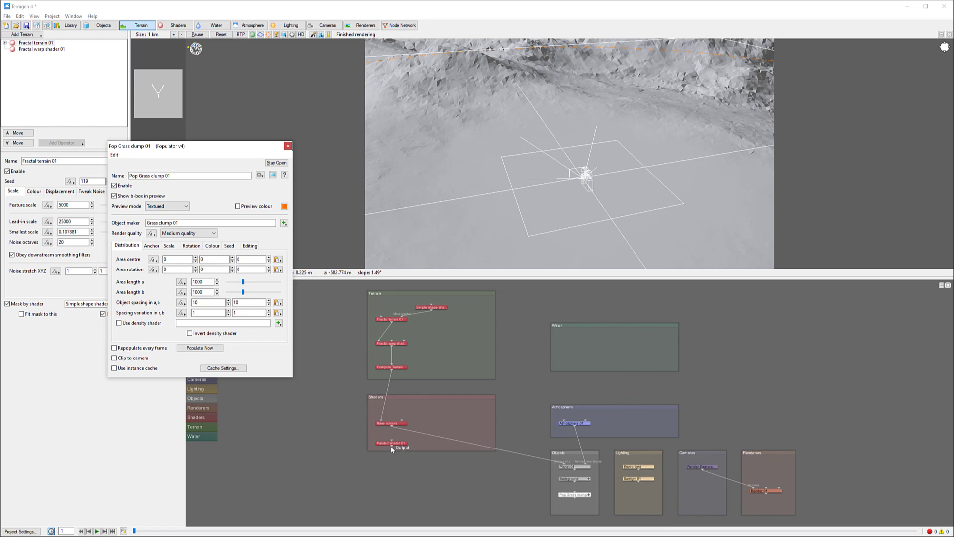
left_click_drag(391, 446, 575, 493)
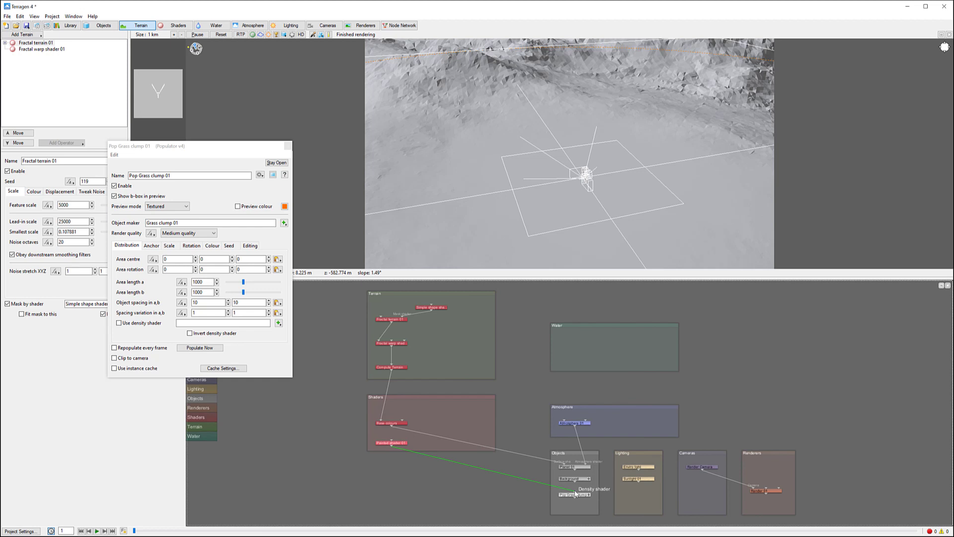
- Connect Painted shader 01 to Pop Grass clump 01's Density shader input, closing the node creation menu unused
left_click_drag(575, 493, 575, 494)
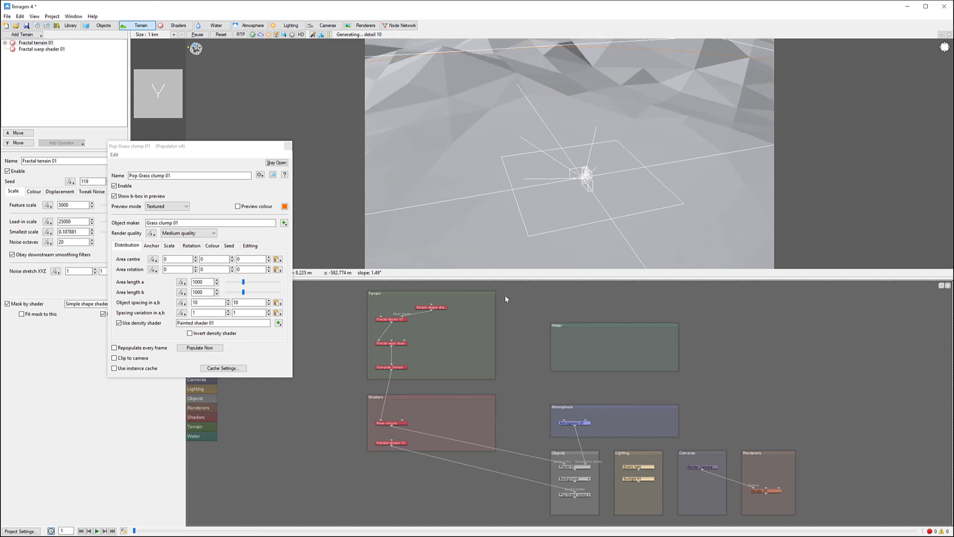
right_click(476, 308)
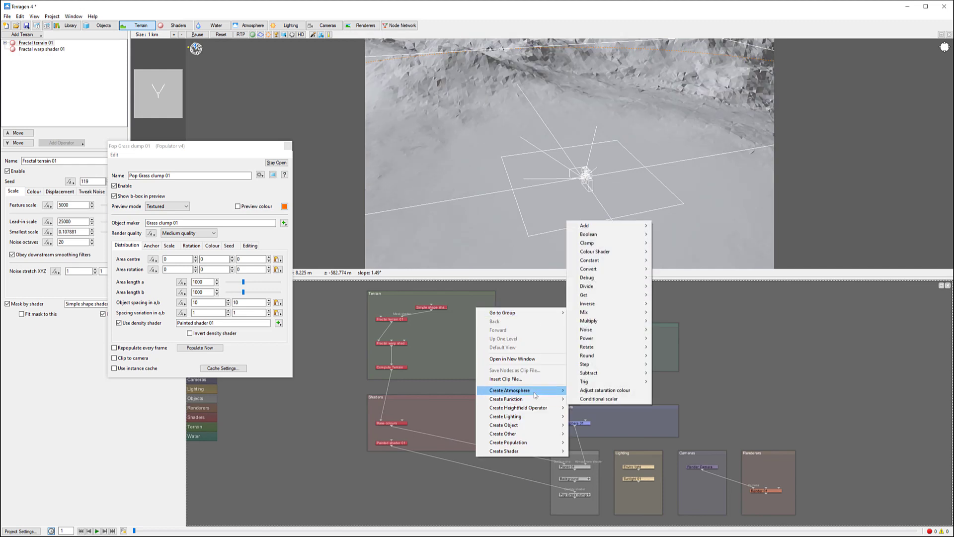
mouse_move(540, 400)
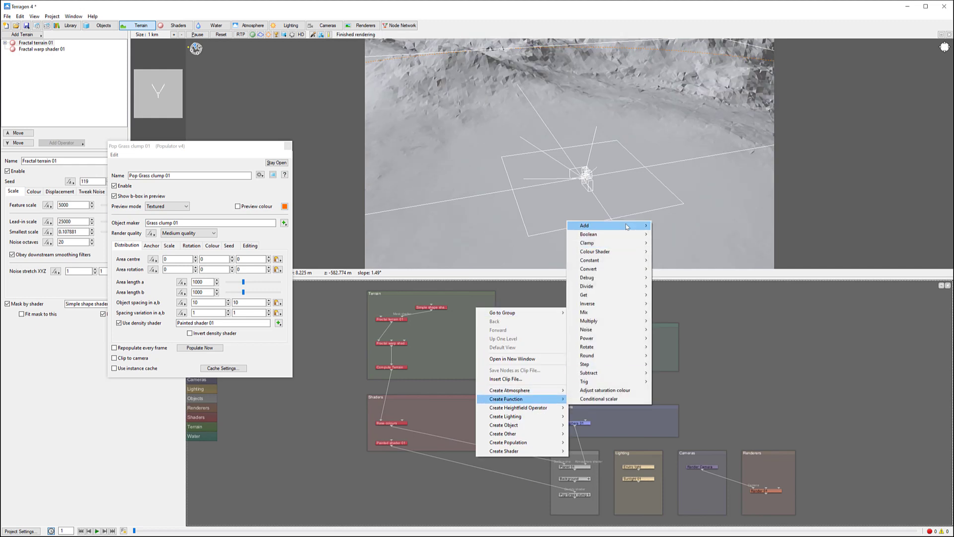
mouse_move(641, 225)
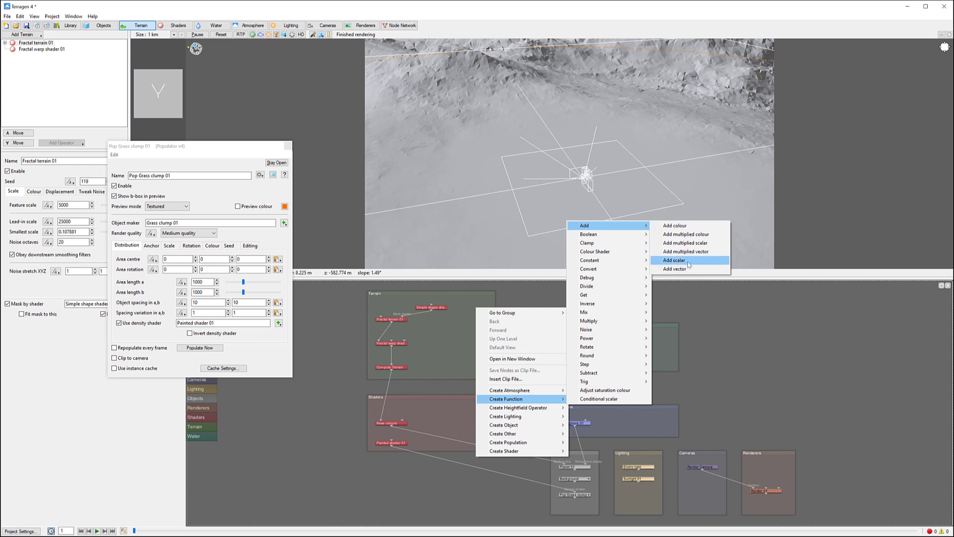
left_click(730, 326)
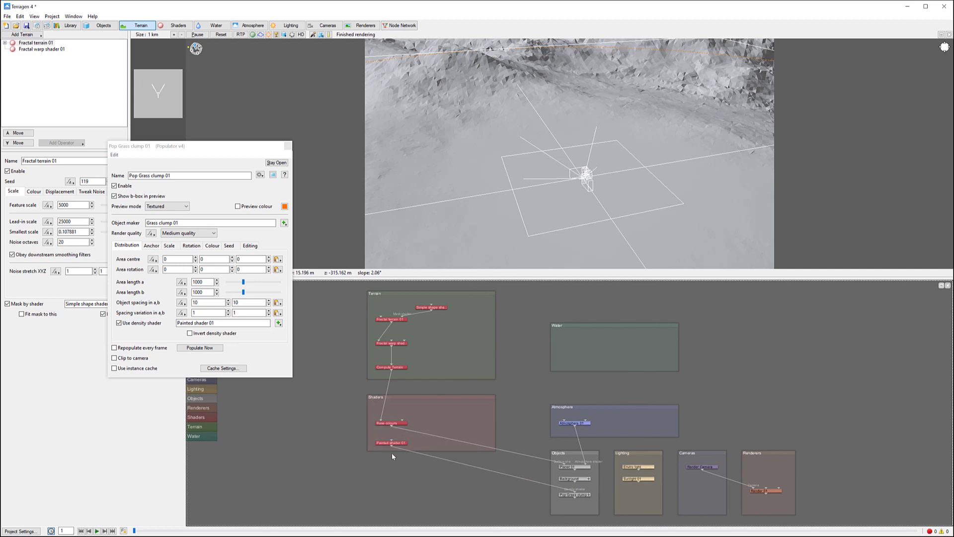
- Set Pop Grass clump 01's object spacing to 5 by 5 and turn on its preview colour
double_click(574, 495)
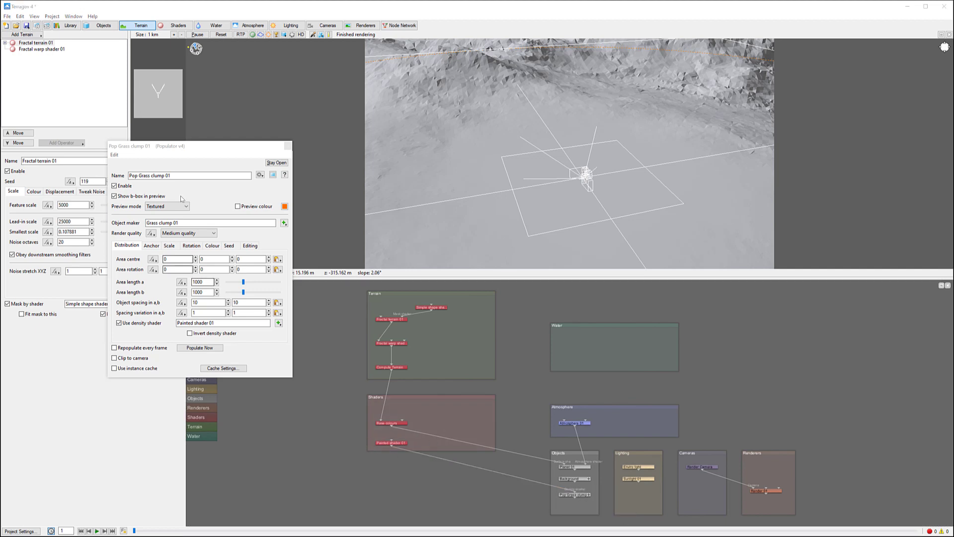
left_click_drag(189, 146, 250, 140)
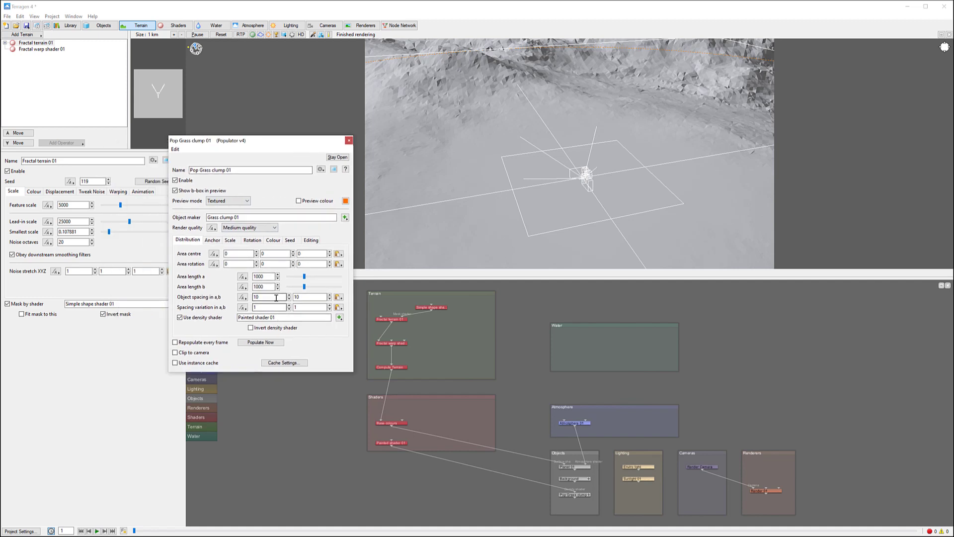
left_click_drag(277, 298, 210, 299)
type("5")
key("Tab")
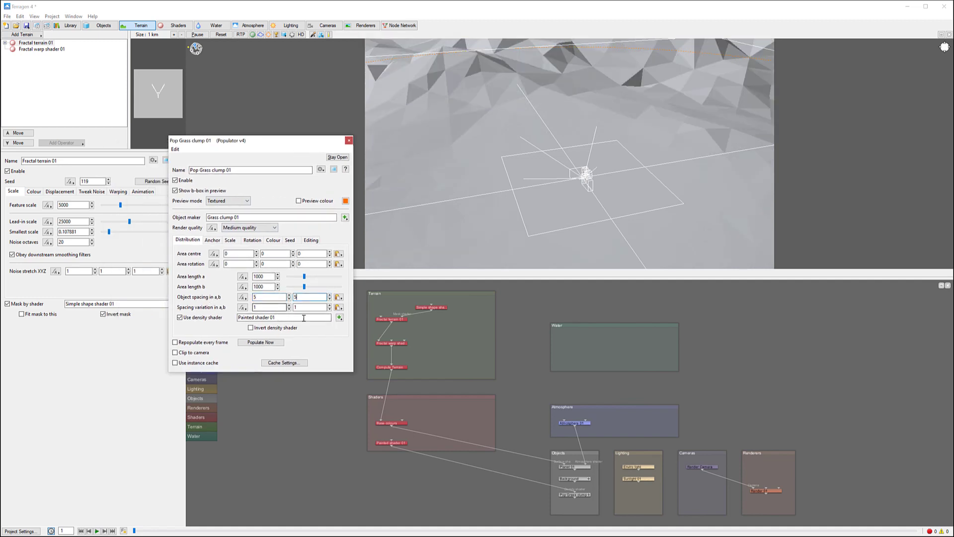
left_click(304, 201)
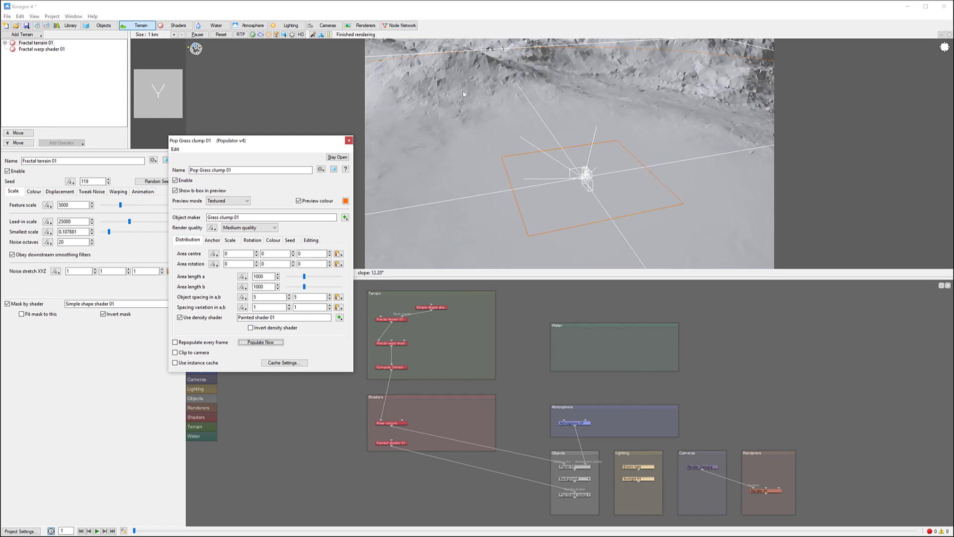
left_click(395, 443)
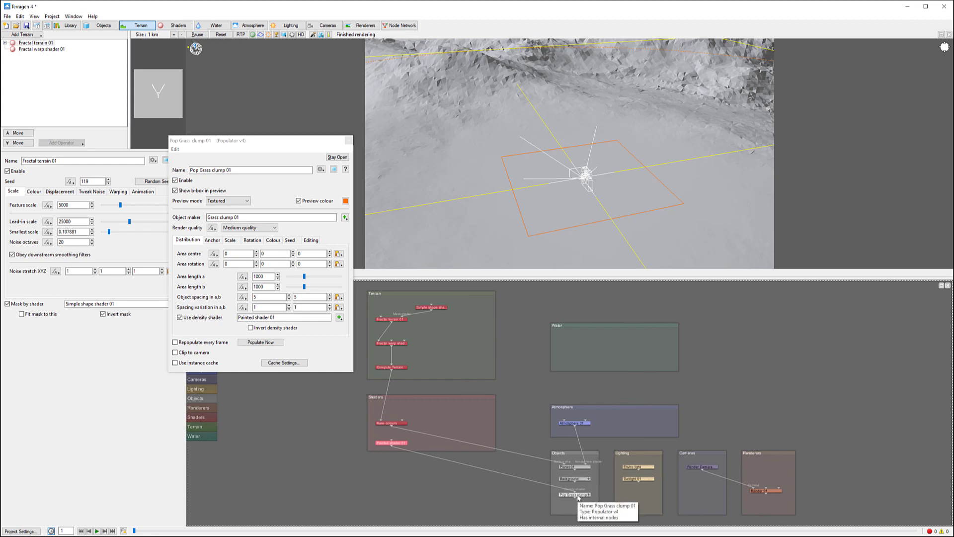
- Select Pop Grass clump 01 in the preview, move its area toward the painted strokes, and populate
right_click(489, 179)
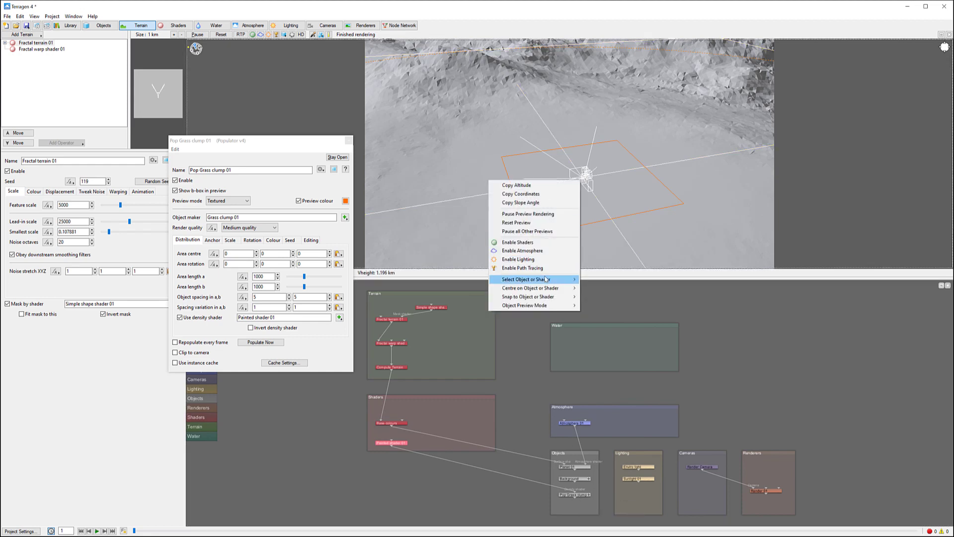
mouse_move(551, 279)
left_click(611, 279)
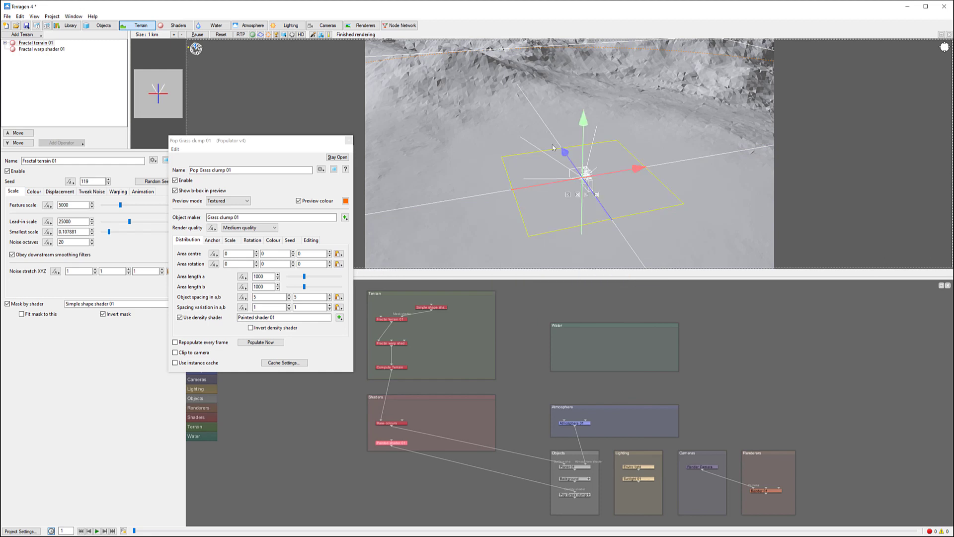
left_click_drag(568, 156, 548, 107)
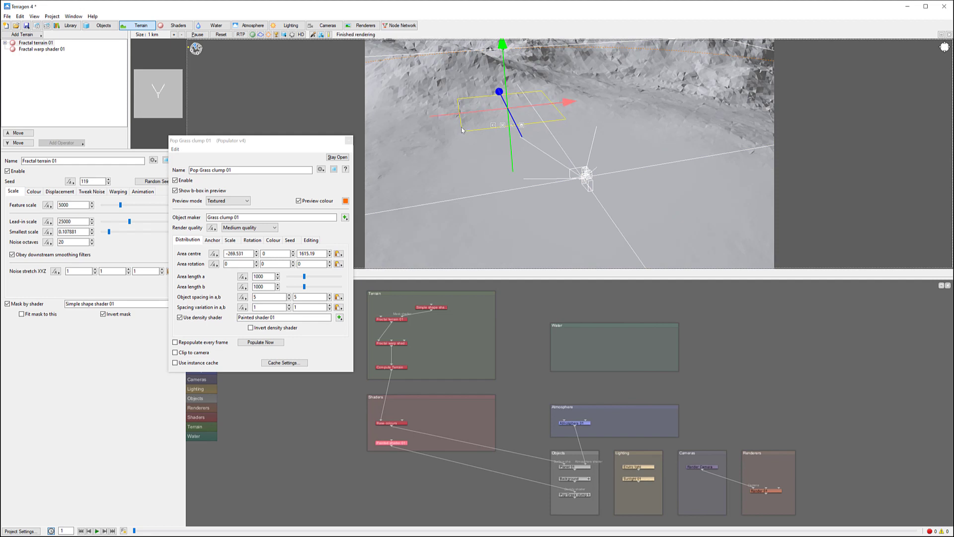
left_click(260, 342)
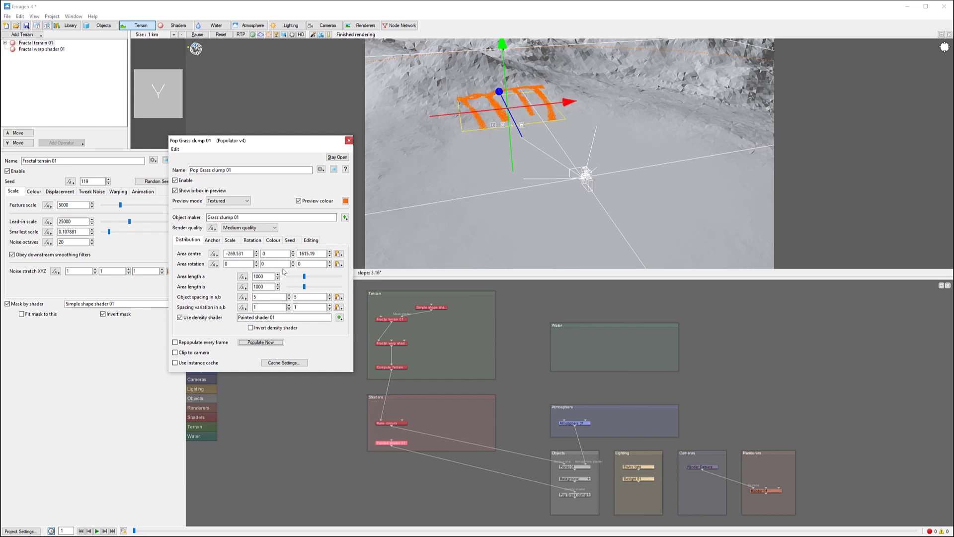
- Widen the grass area to 2197.27 × 3234.77 m, repopulate, and shift it over the strokes
left_click_drag(305, 277, 312, 287)
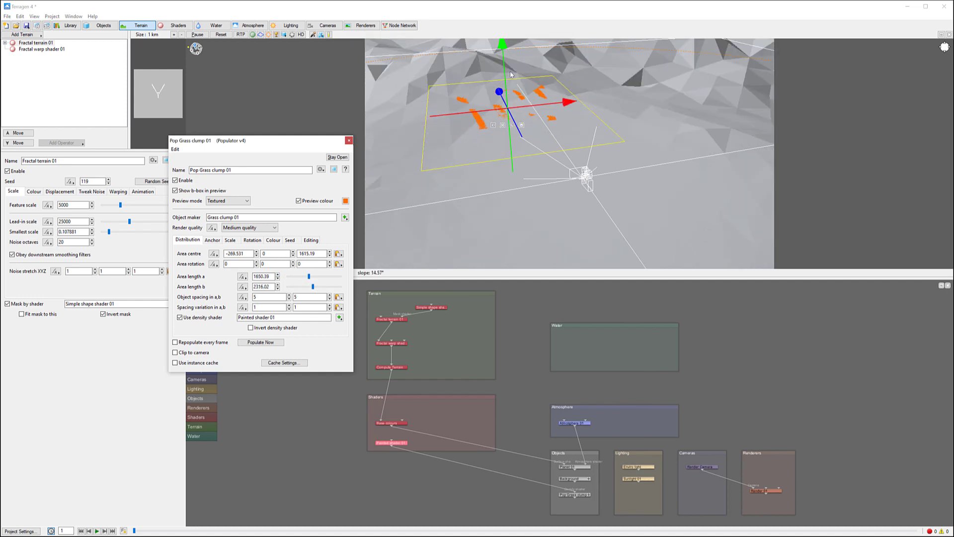
left_click(259, 343)
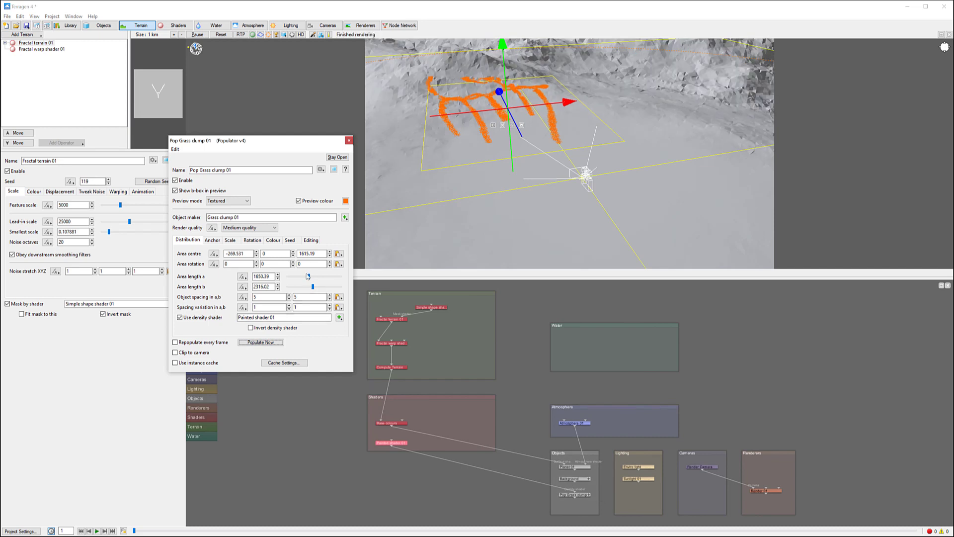
left_click_drag(309, 276, 317, 287)
left_click_drag(498, 92, 465, 103)
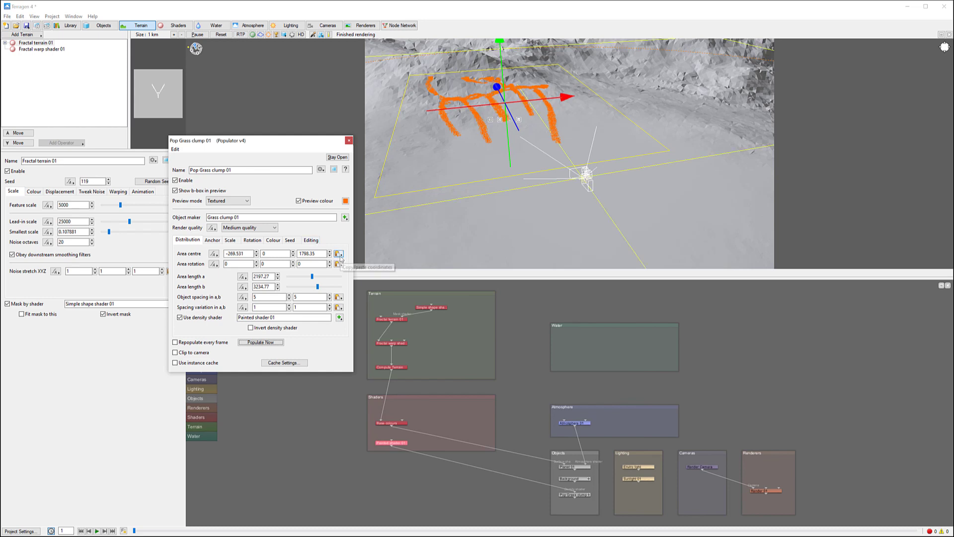
- Turn off the grass preview colour, close its settings, and view the grass strips from low across the terrain
left_click(312, 201)
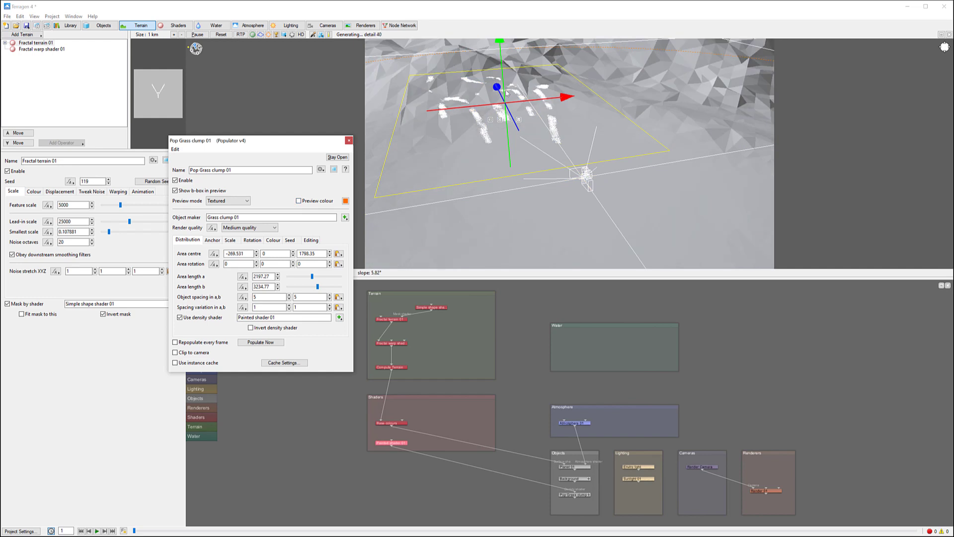
left_click(348, 141)
scroll(421, 150, "up", 10)
middle_click_drag(608, 147, 551, 164)
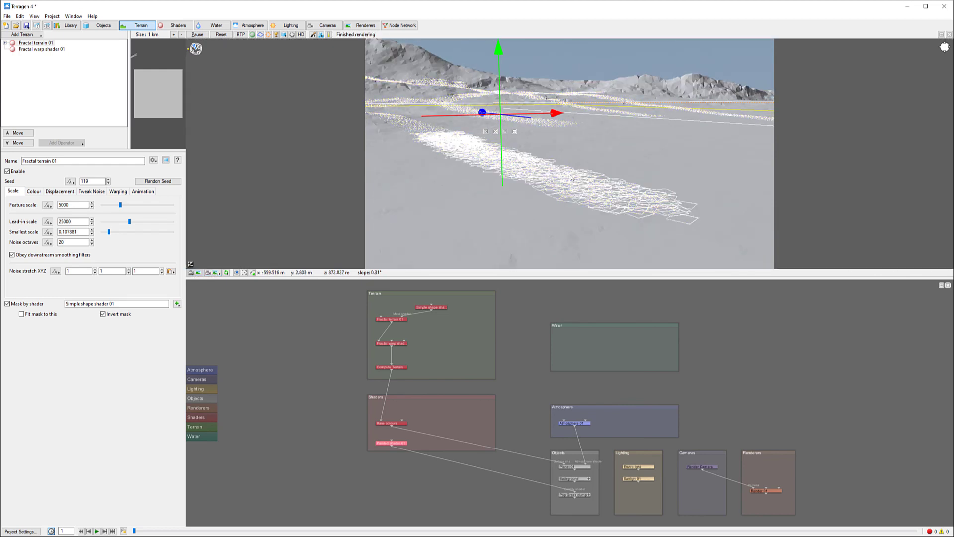
- Create Pop Rock 01 inside the Objects group with Painted shader 01 as its density shader
right_click(512, 297)
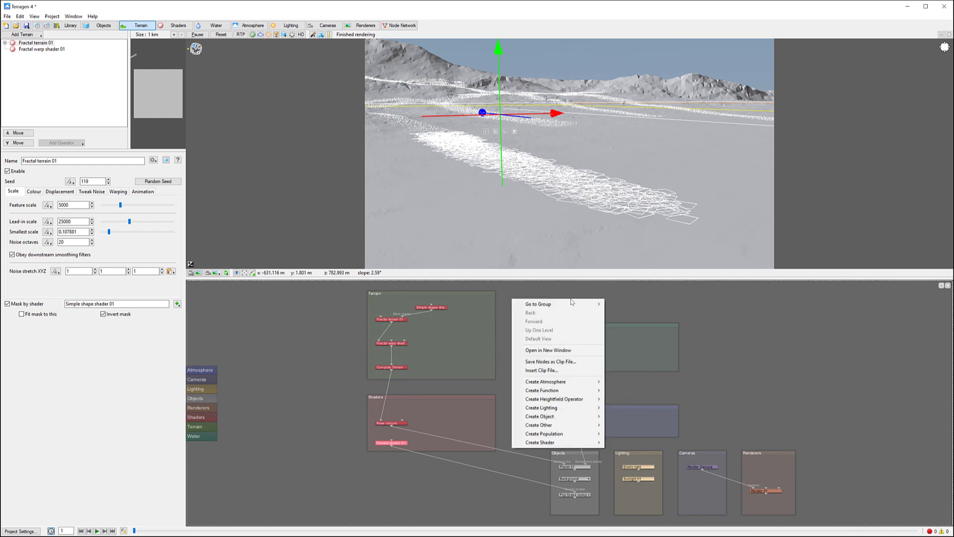
mouse_move(560, 435)
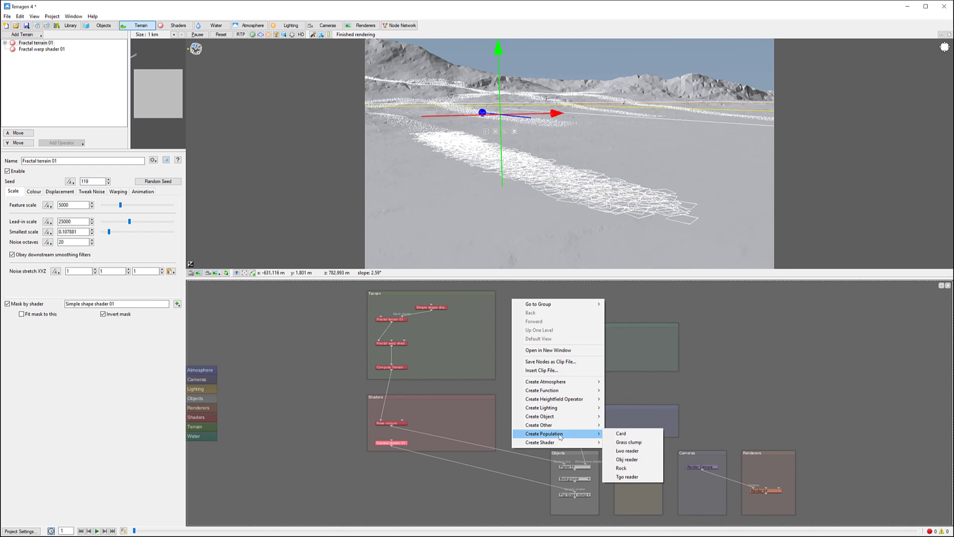
left_click(628, 468)
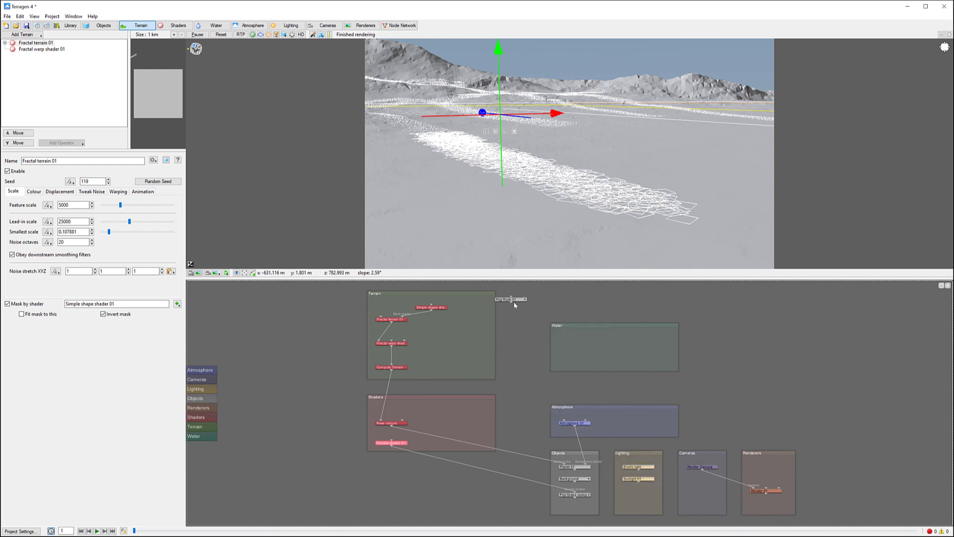
left_click_drag(515, 300, 577, 508)
mouse_move(392, 447)
left_mouse_down()
mouse_move(507, 493)
mouse_move(577, 507)
left_mouse_up()
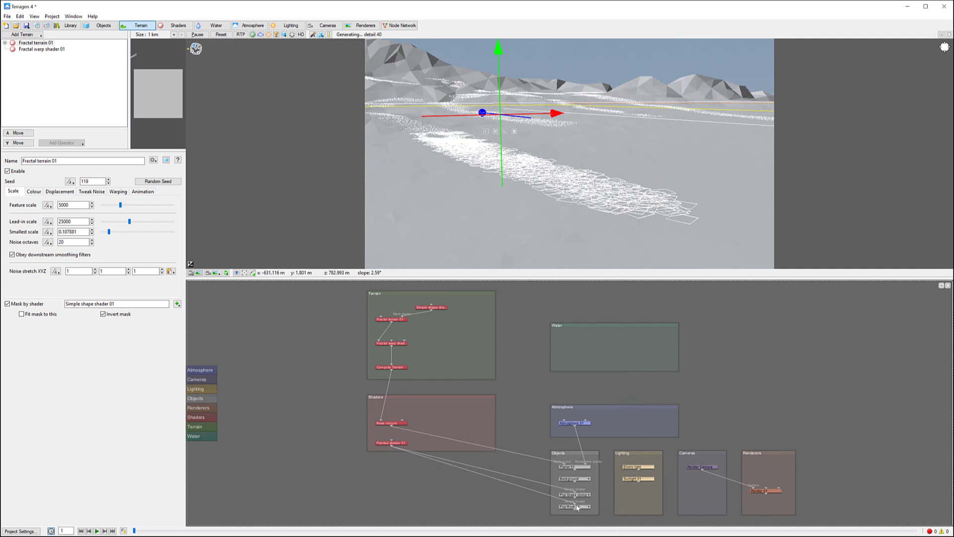
- Copy Pop Grass clump 01's area centre coordinates into Pop Rock 01's area centre
double_click(577, 506)
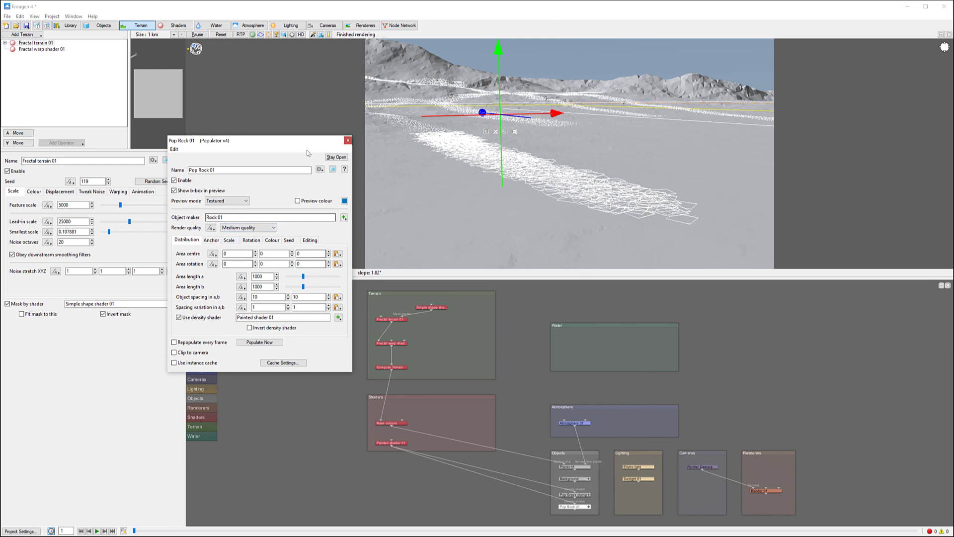
left_click_drag(308, 141, 262, 139)
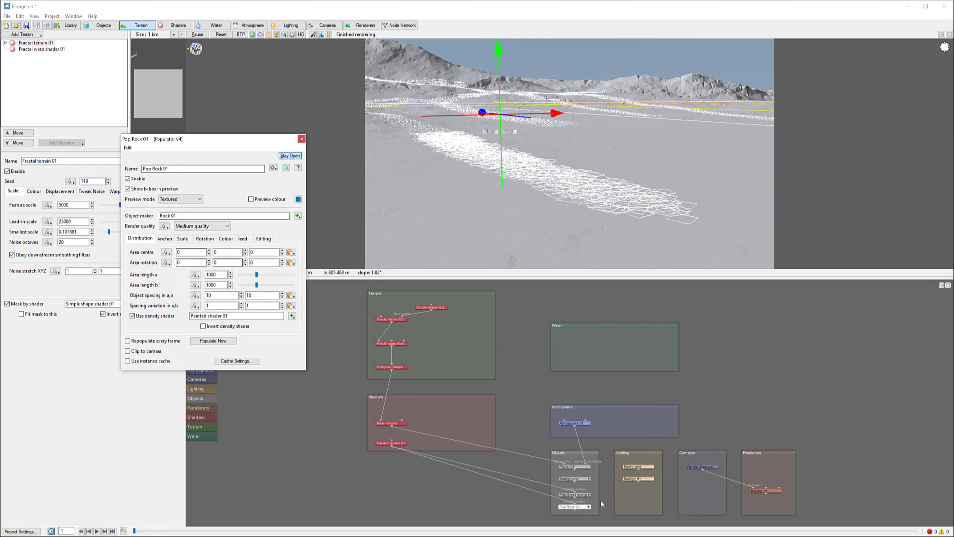
double_click(574, 495)
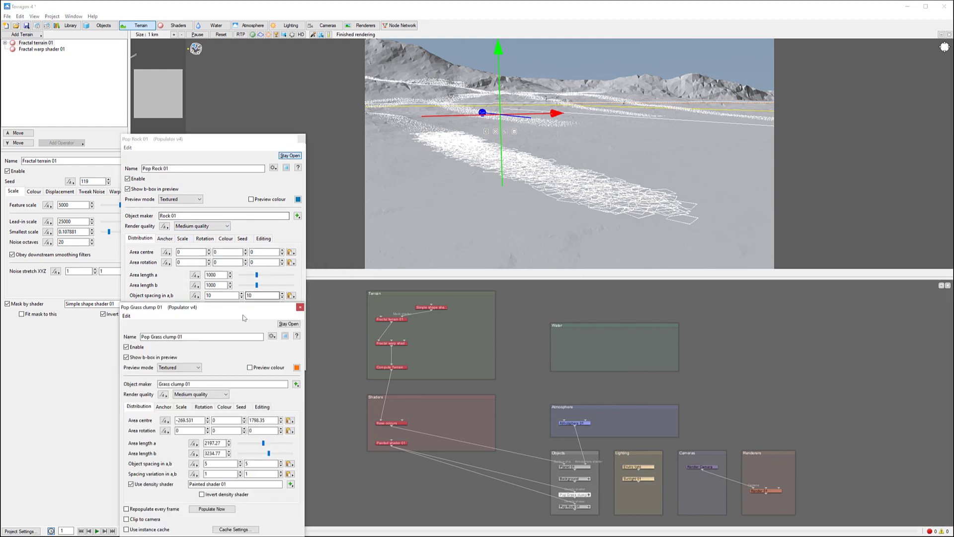
left_click_drag(244, 309, 439, 146)
left_click(489, 256)
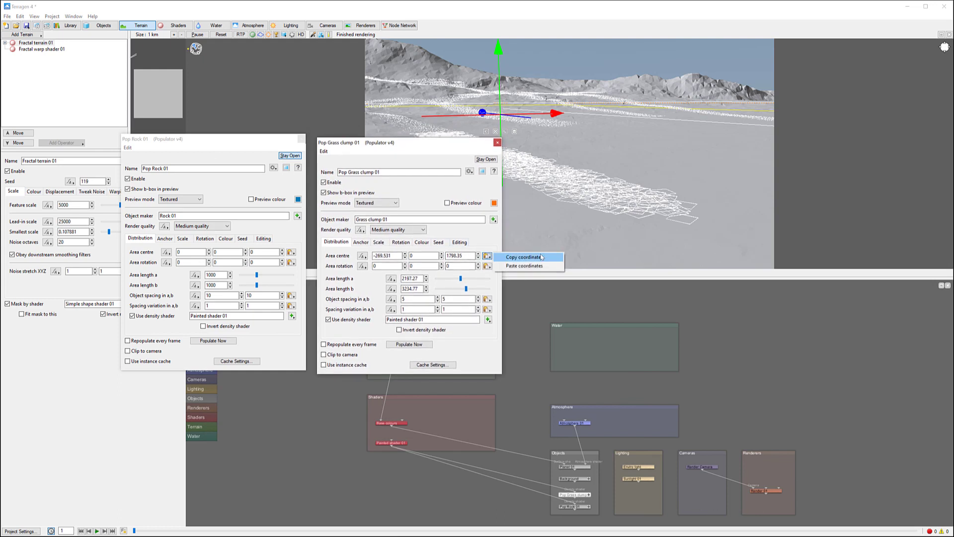
left_click(524, 256)
left_click(291, 253)
left_click(330, 262)
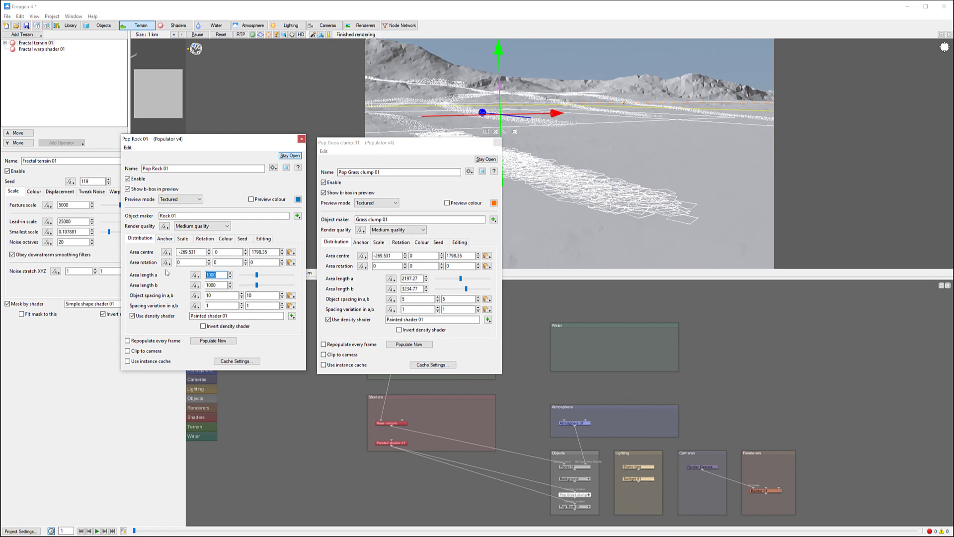
- Set the rock area lengths to 2200 and 3300, enable preview colour, and populate the rocks
type("2200")
key("Return")
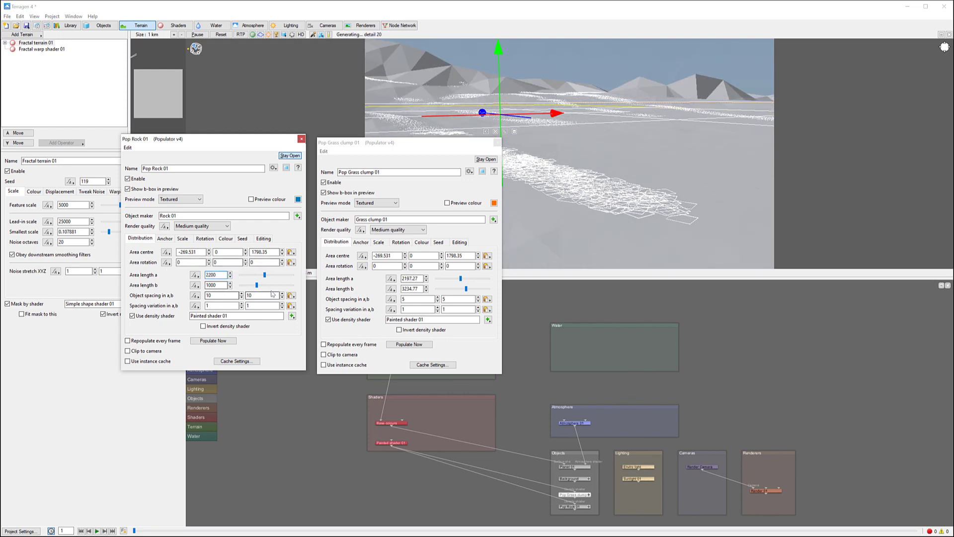
double_click(222, 284)
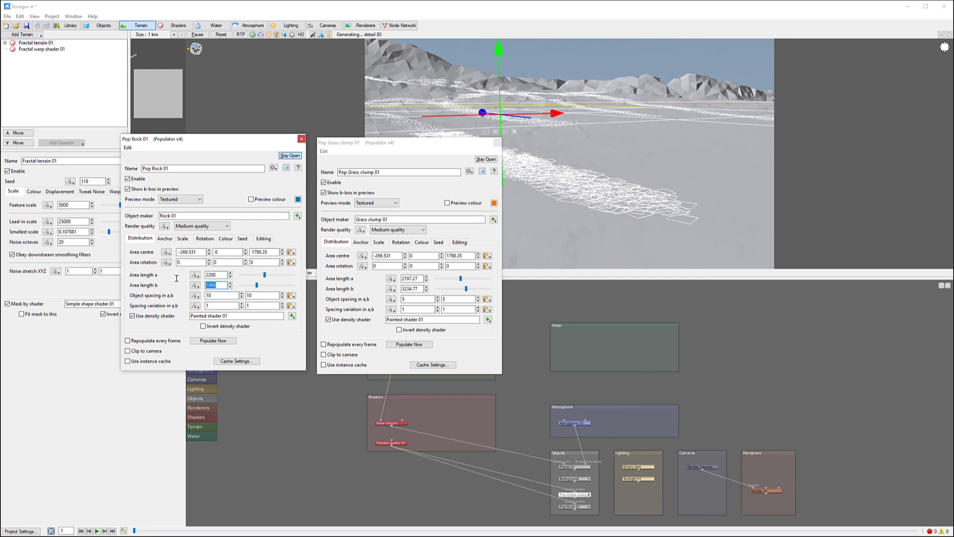
type("3300")
key("Return")
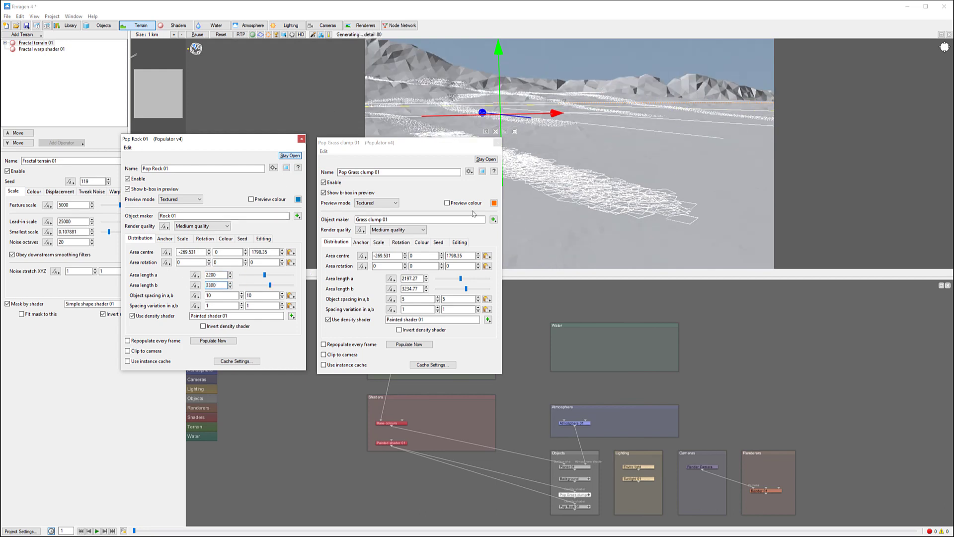
left_click(259, 201)
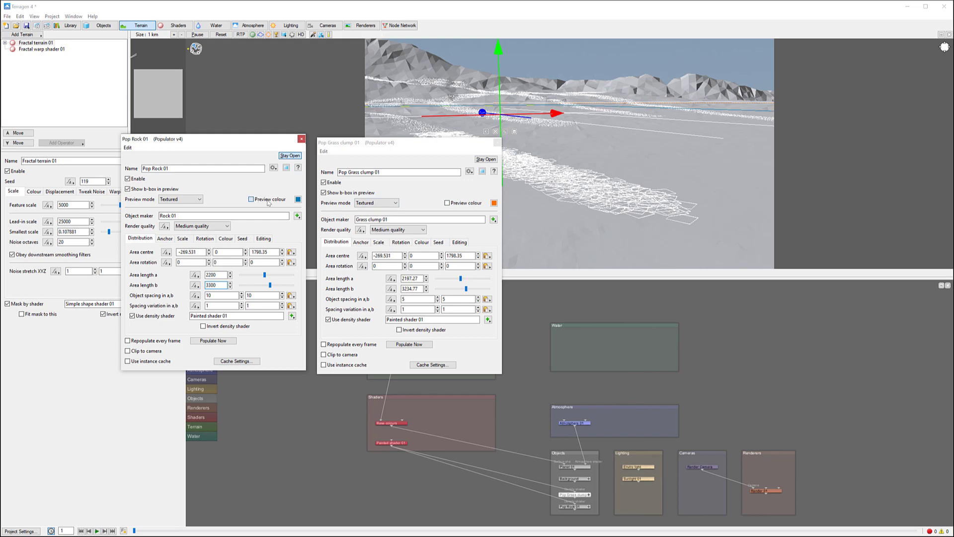
left_click(214, 340)
left_click_drag(407, 142, 429, 237)
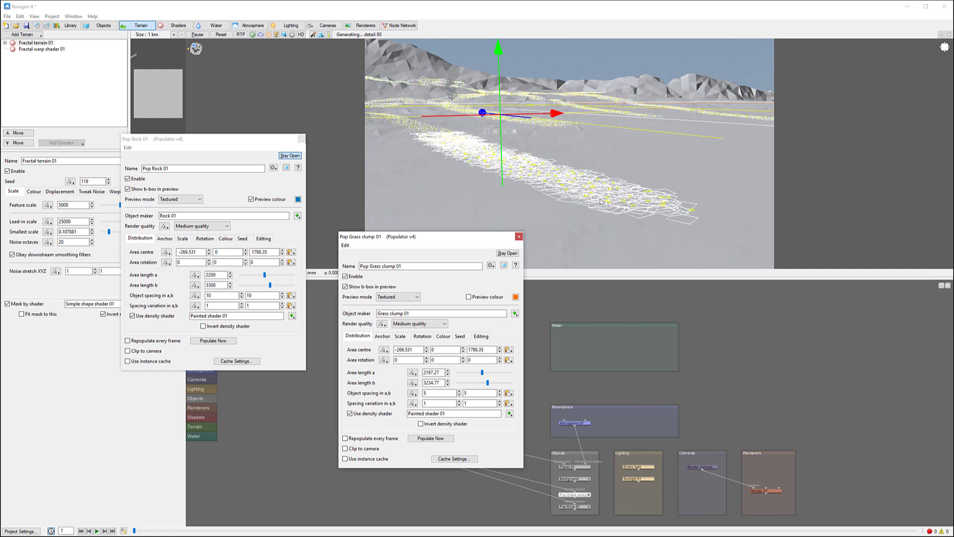
left_click(203, 325)
left_click(218, 341)
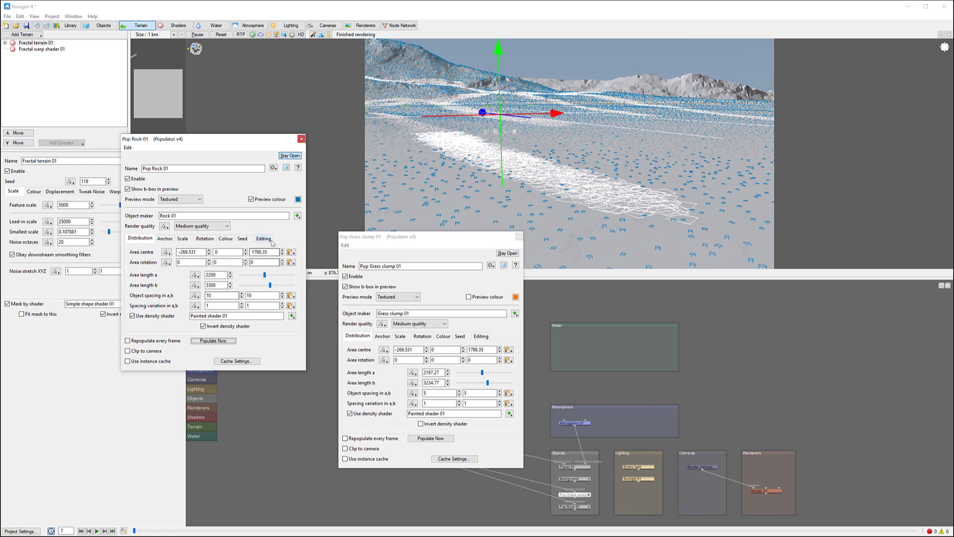
left_click(202, 326)
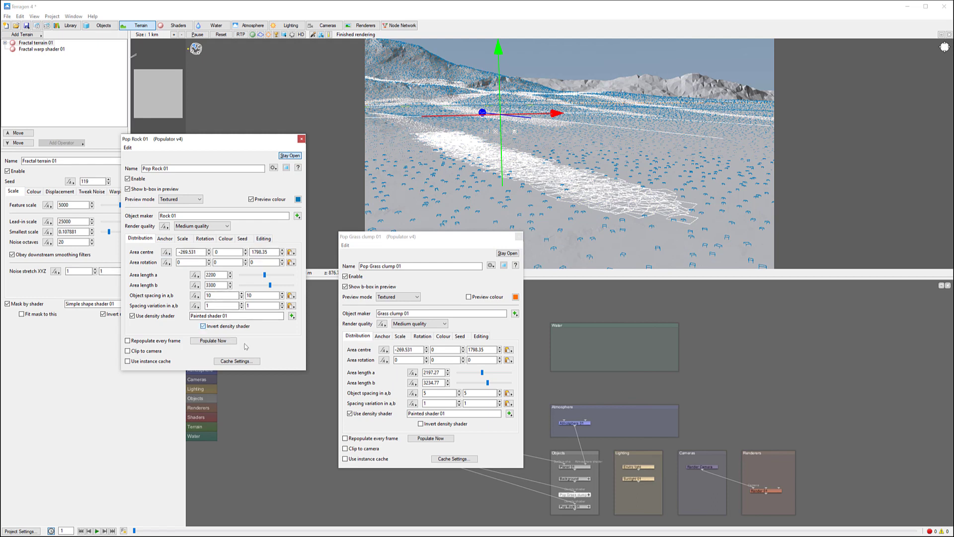
left_click(215, 341)
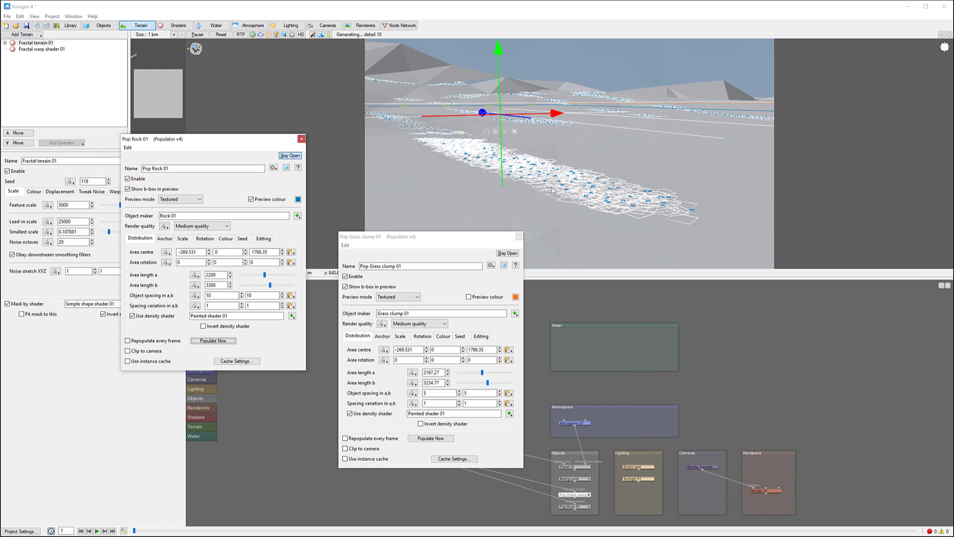
left_click_drag(446, 239, 426, 184)
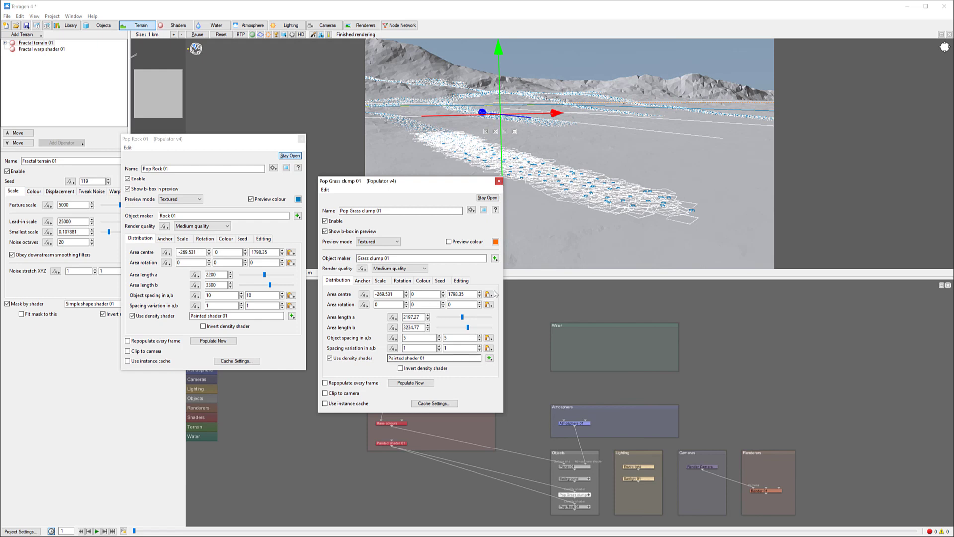
- Close the grass clump settings and set the rocks' object spacing a to 5
left_click(499, 181)
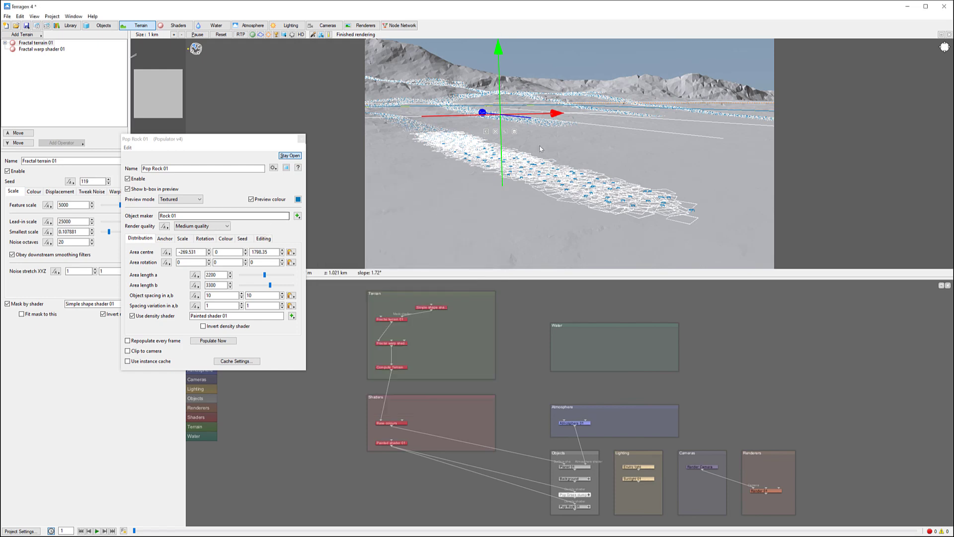
double_click(218, 295)
type("5")
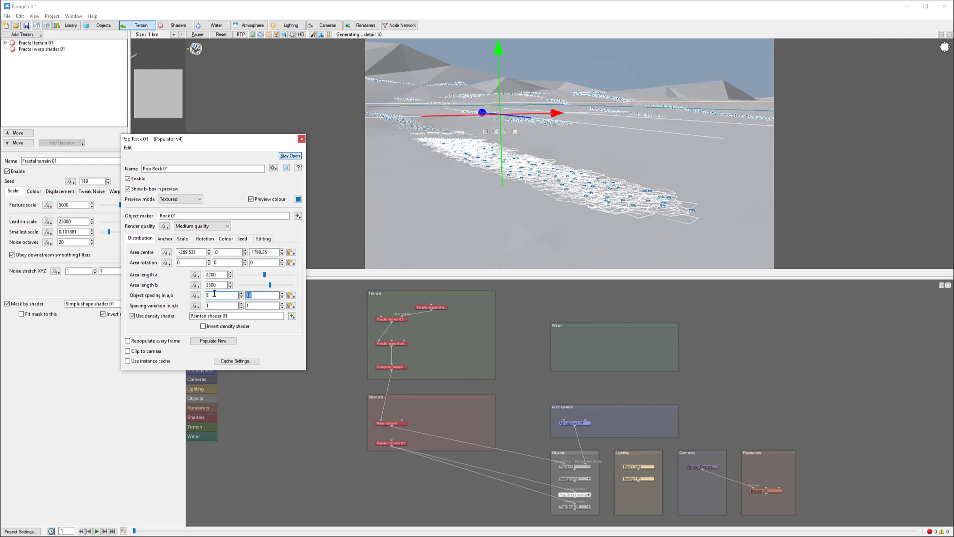
- Give the rocks a scale range of 0.1 minimum to 0.4 maximum and repopulate them
left_click(183, 238)
double_click(185, 253)
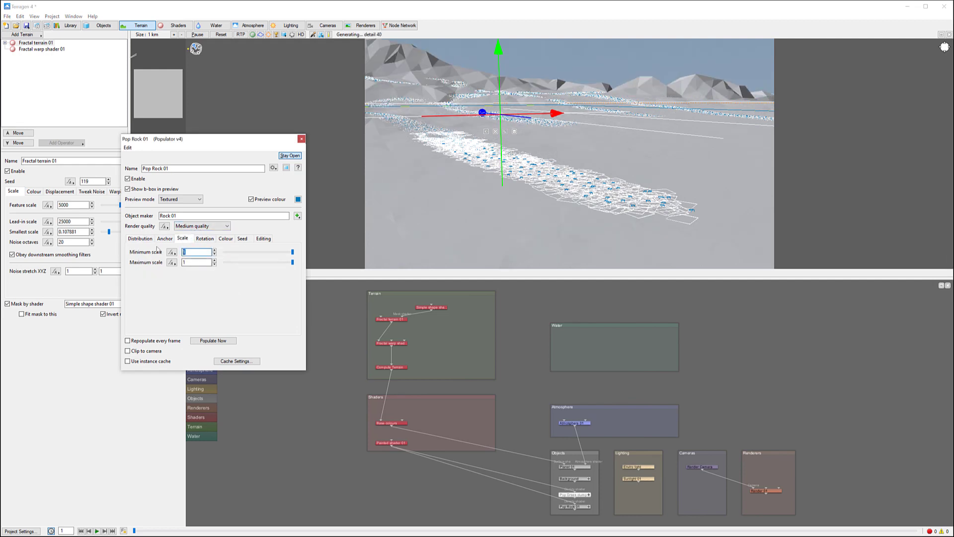
type("0")
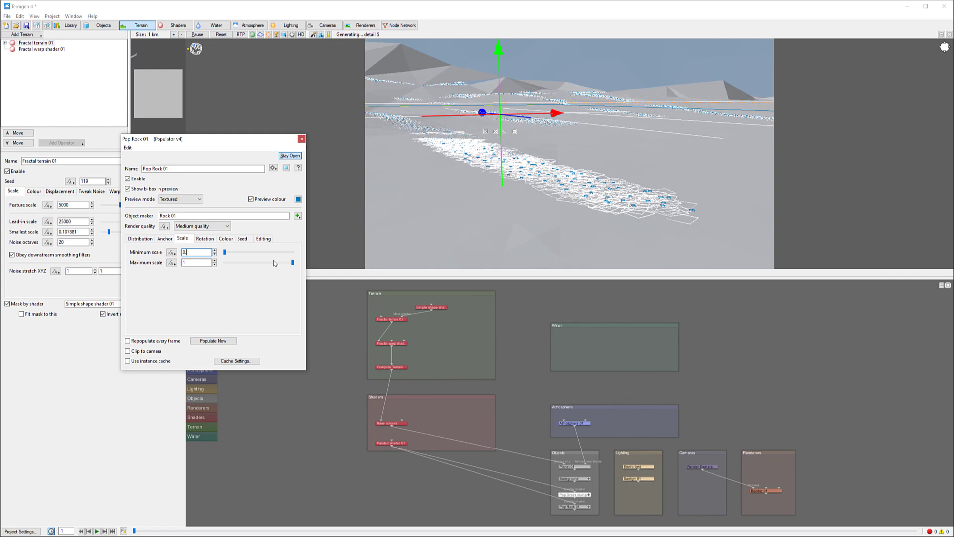
type(".1")
key("Tab")
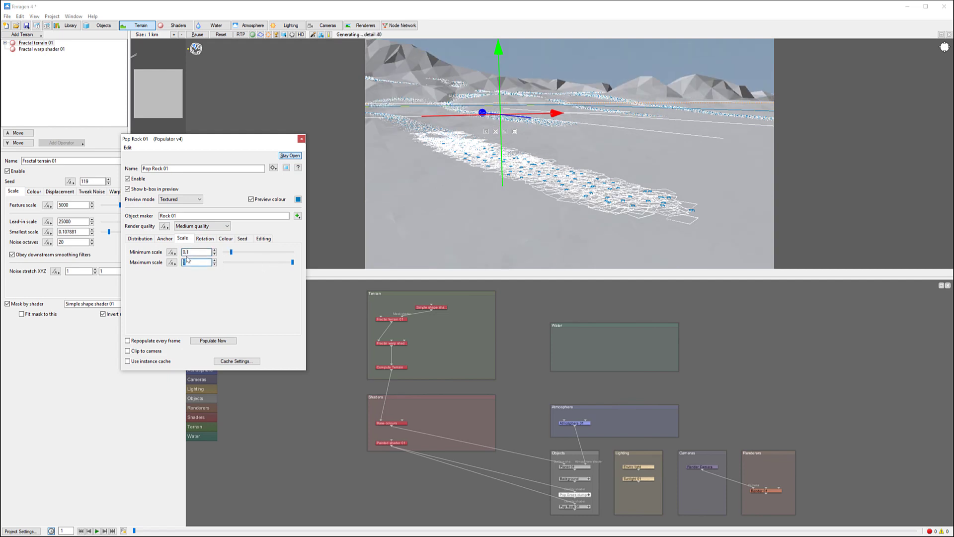
type("0.4")
key("Return")
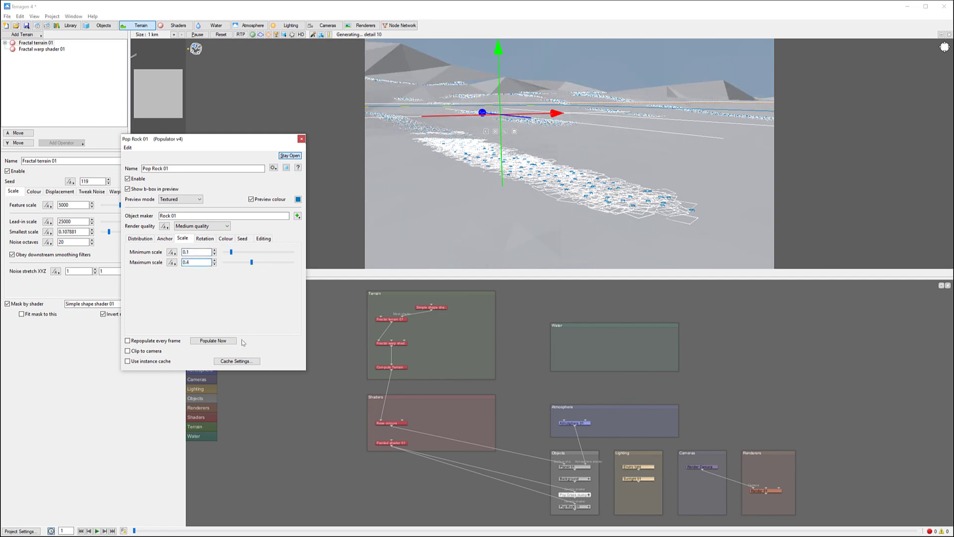
left_click(228, 340)
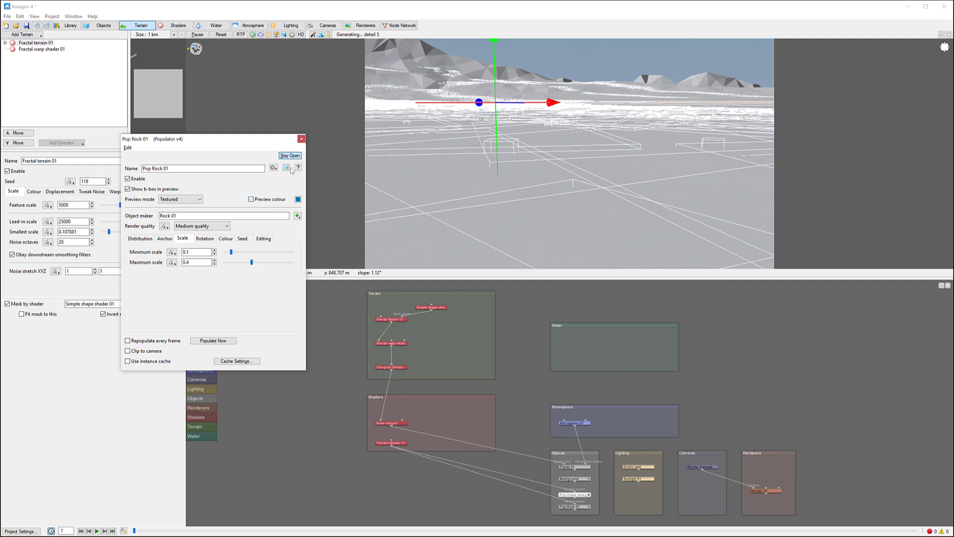
- Close Pop Rock 01's settings and switch the preview object display to smooth shaded
left_click(301, 138)
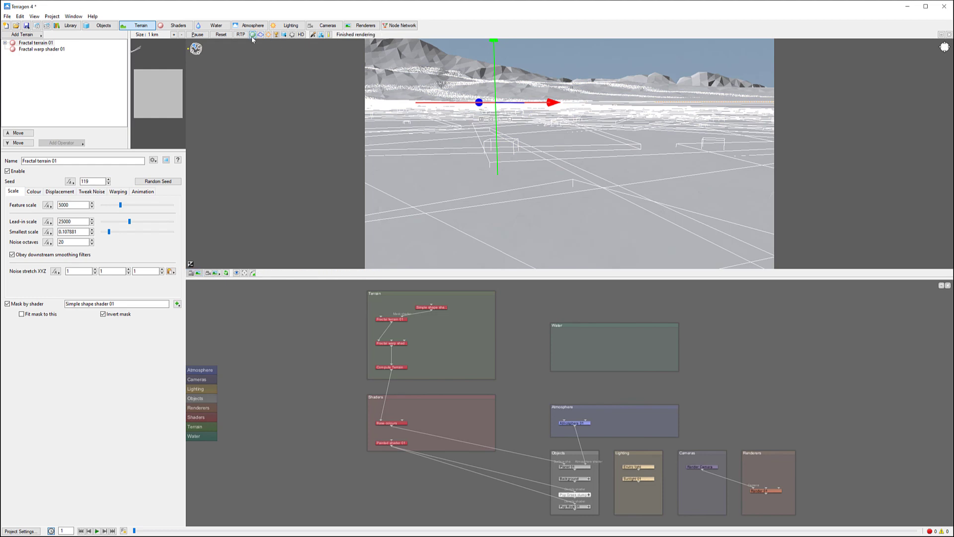
left_click(284, 34)
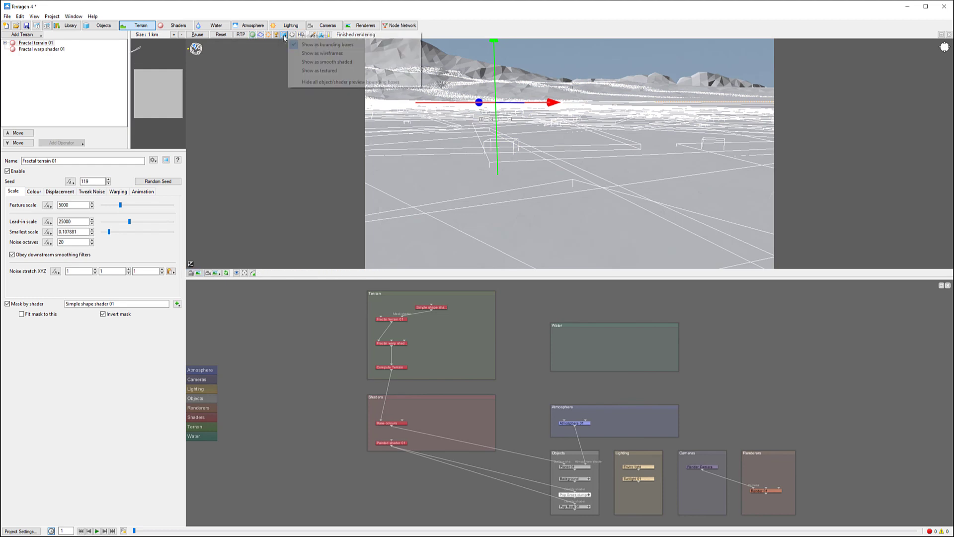
left_click(348, 61)
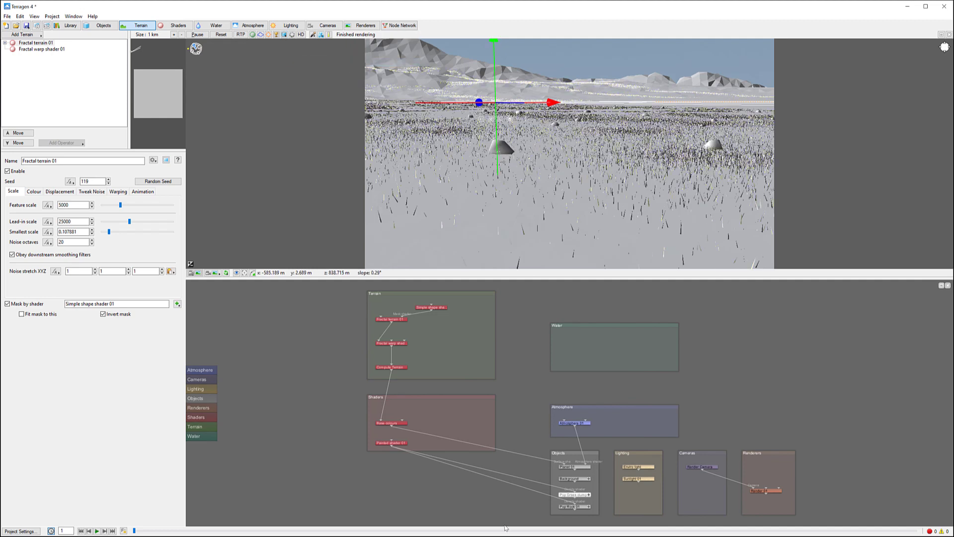
- Try a grass clump object spacing of 2 by 2 and repopulate the grass
double_click(574, 496)
double_click(415, 340)
type("2")
key("Tab")
type("2")
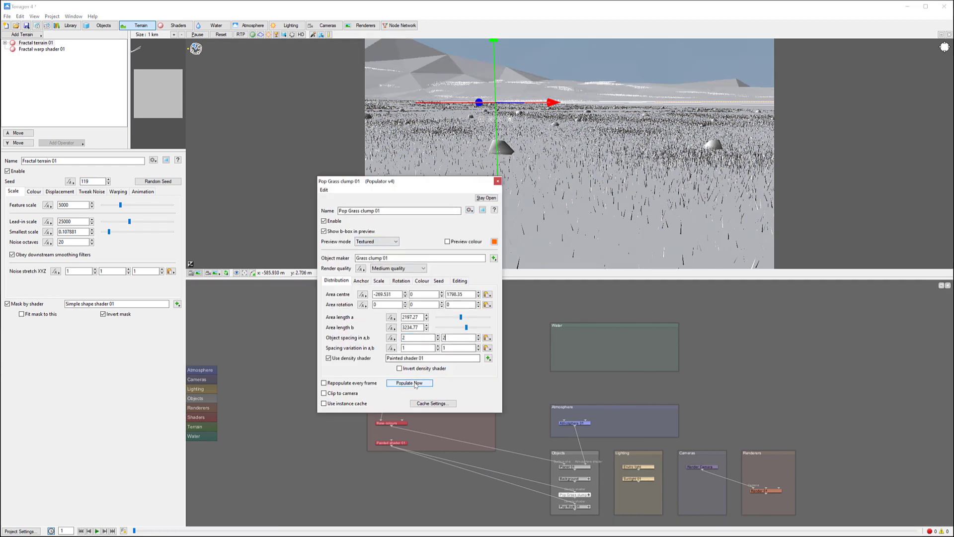
left_click(416, 383)
left_click_drag(476, 184, 361, 177)
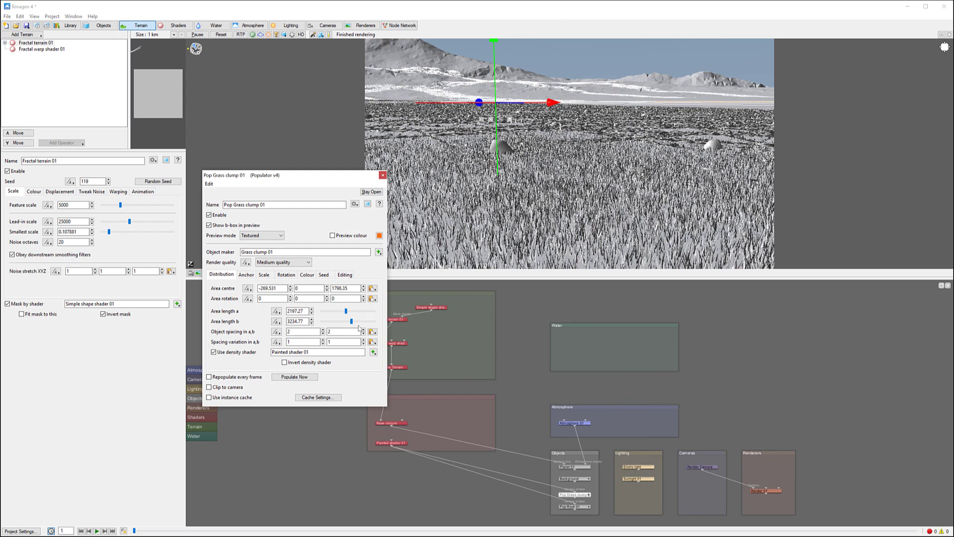
- Change the grass spacing to 3 by 3, repopulate, and close the settings
double_click(300, 330)
type("3")
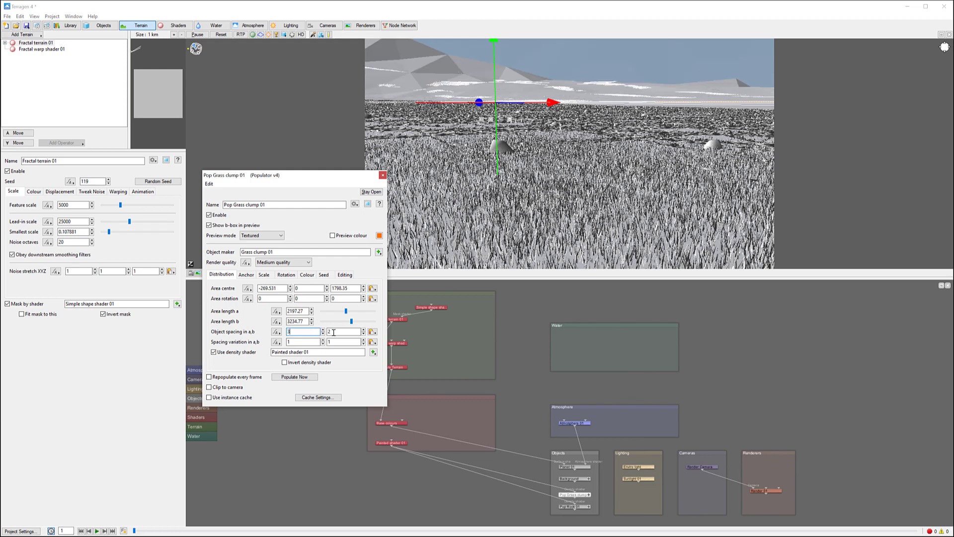
key("Tab")
type("3")
key("Return")
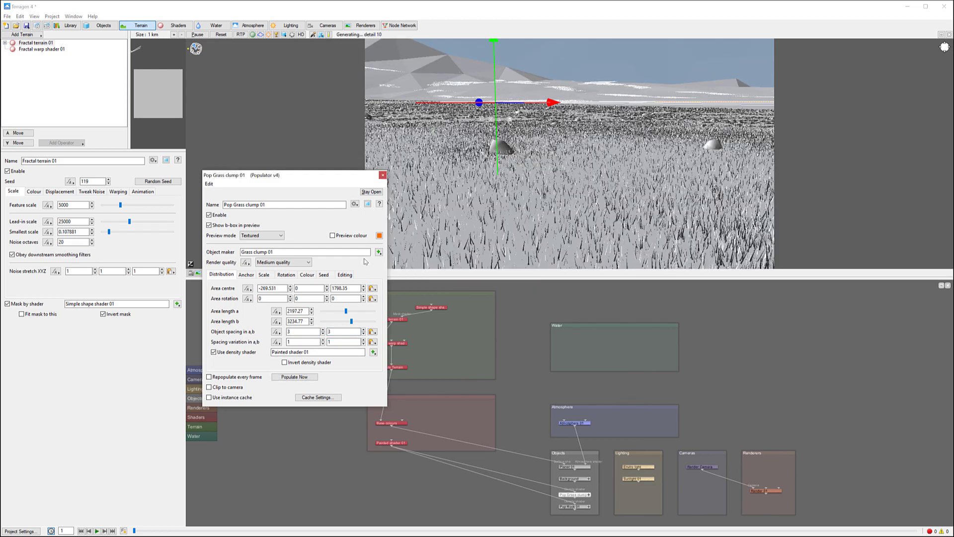
left_click(383, 175)
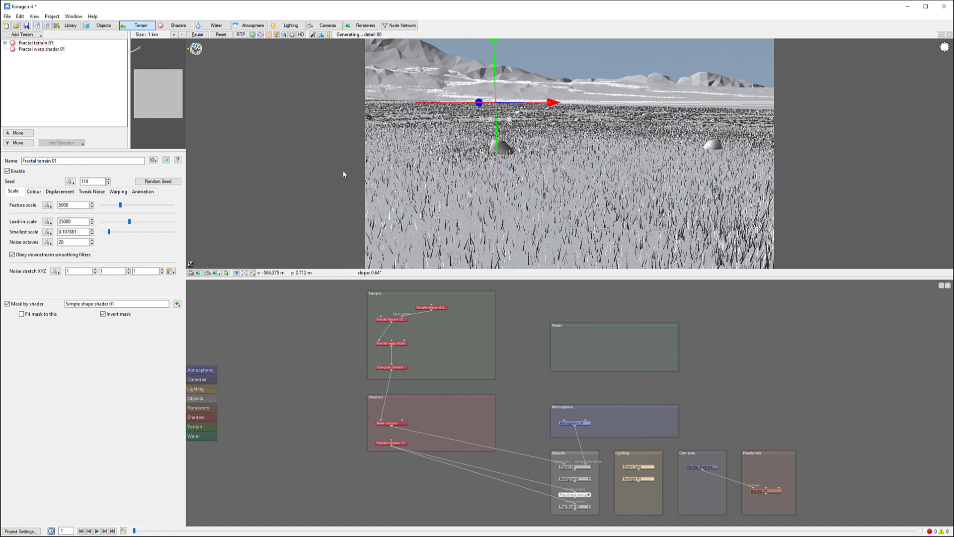
- Render an 800×450 test image of the grass and rocks, then raise the preview high above the terrain
left_click(42, 28)
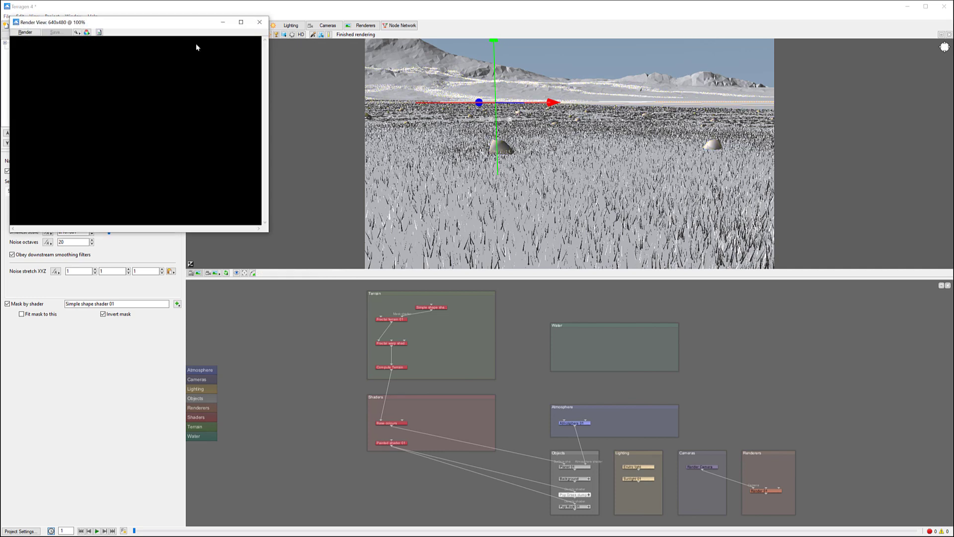
left_click(268, 92)
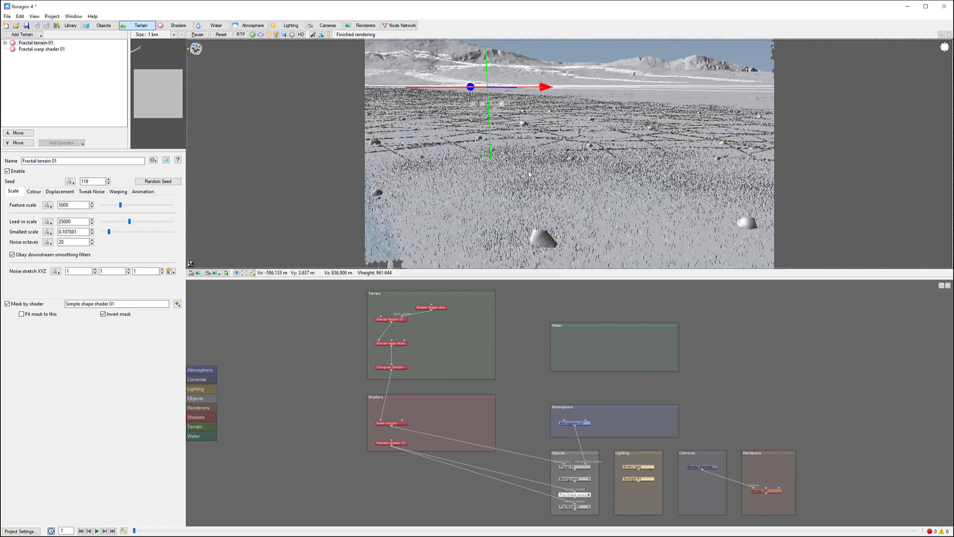
left_click_drag(528, 174, 498, 132)
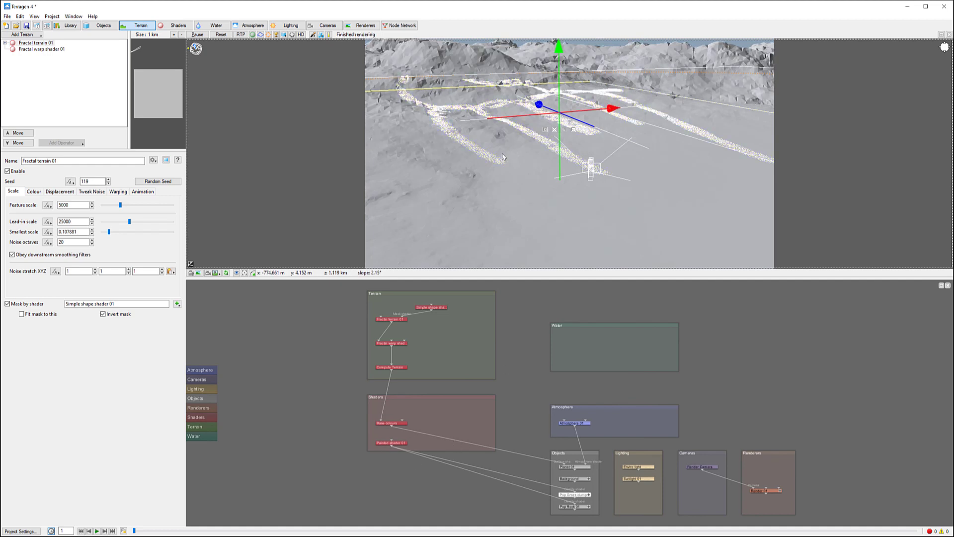
- Cut Simple shape shader 01's first size value from 10000 to 400 so mountains rise across the terrain
left_click_drag(594, 151, 453, 126)
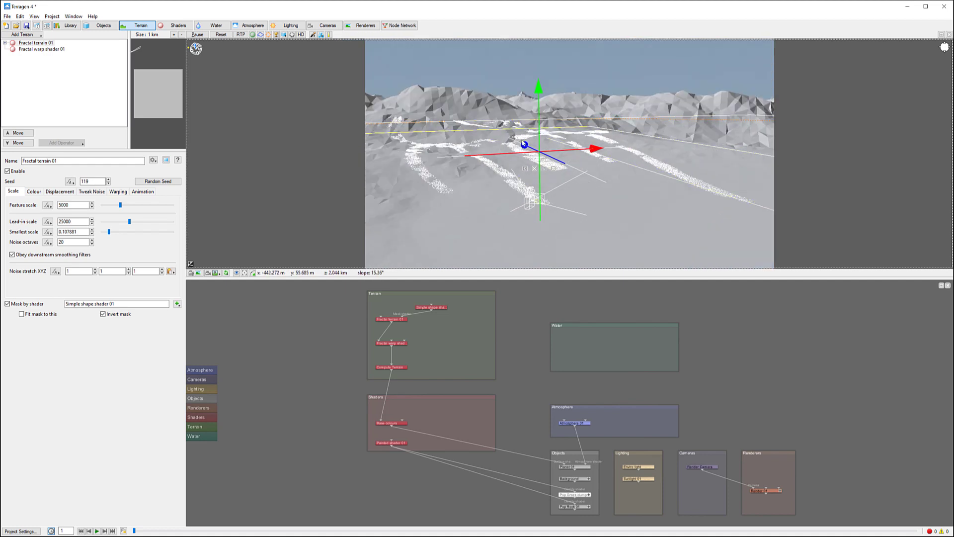
double_click(445, 308)
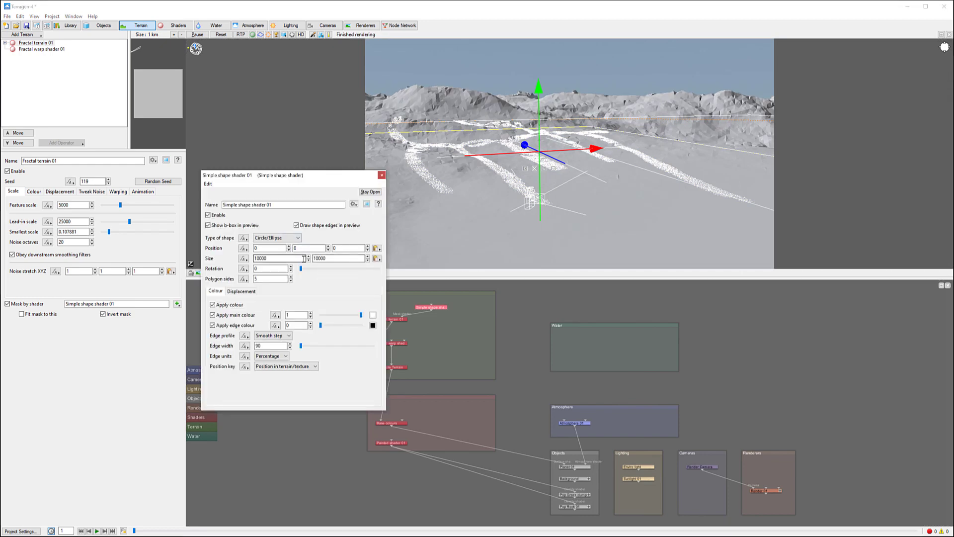
double_click(288, 258)
type("400")
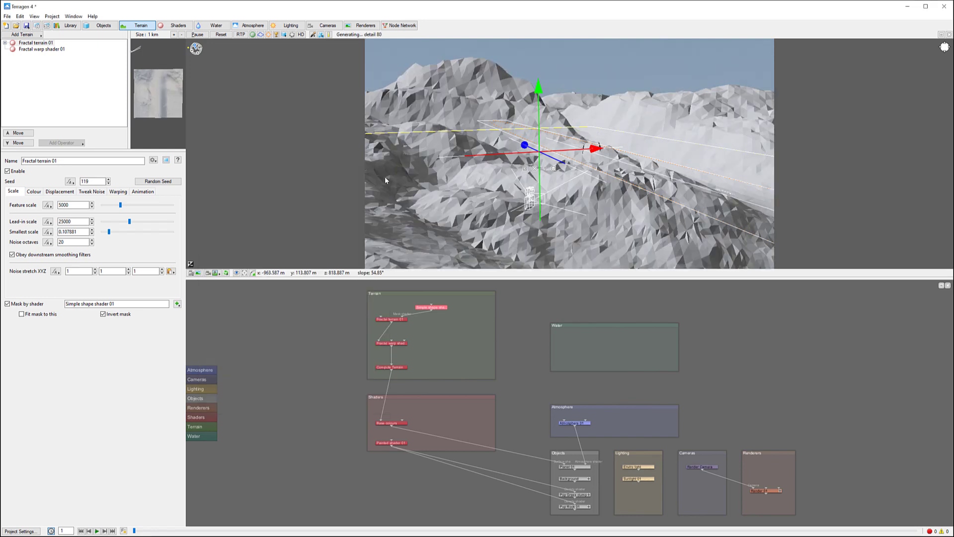
left_click(382, 175)
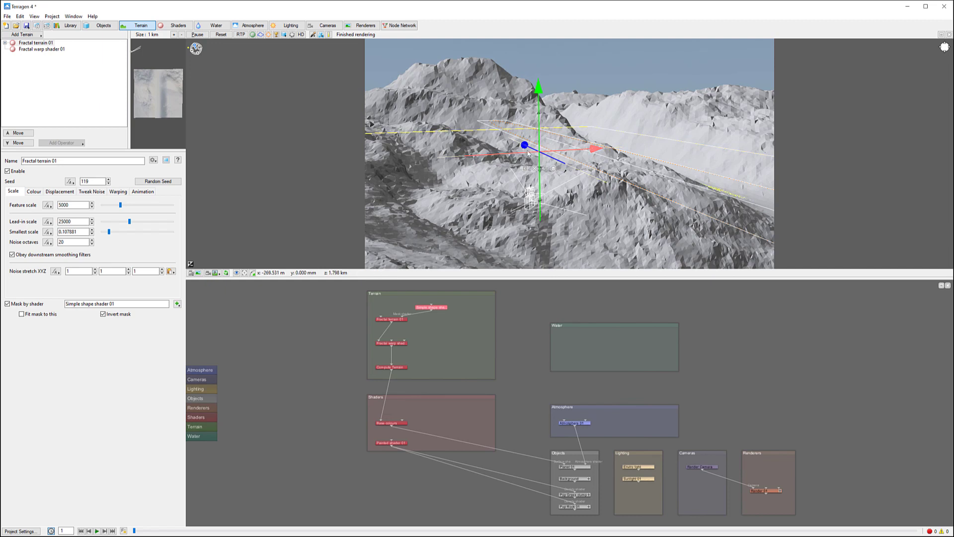
- Repopulate the Pop Grass clump 01 population so the clumps sit on the new fractal mountains
double_click(571, 495)
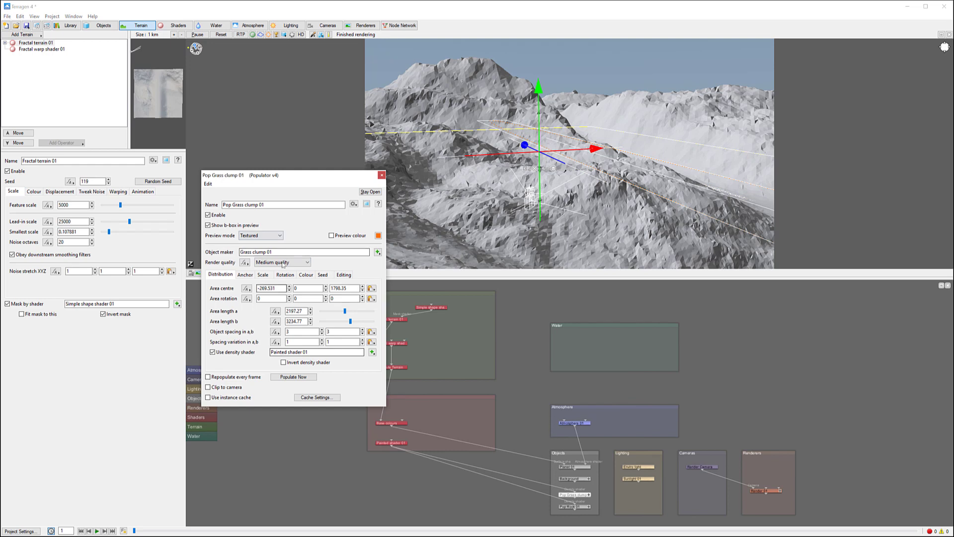
left_click(294, 376)
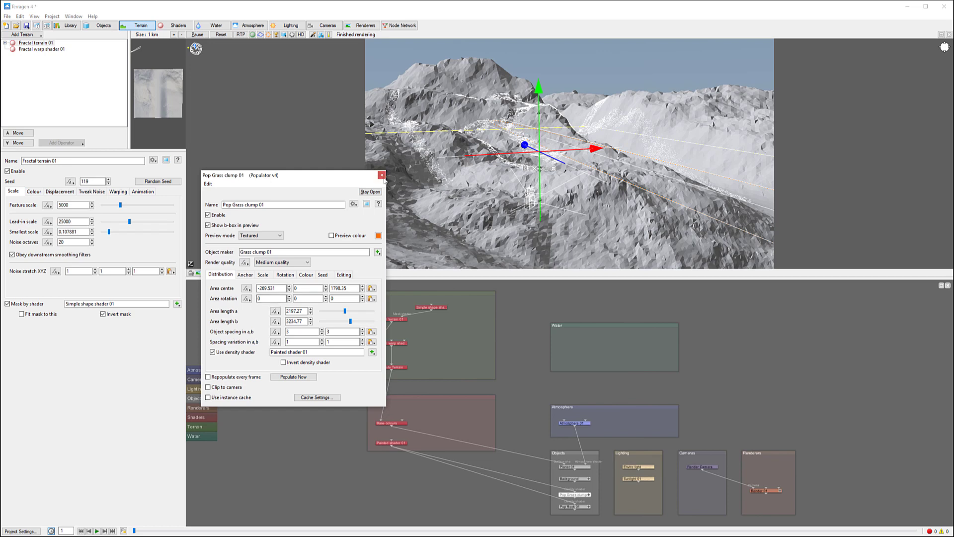
left_click(381, 176)
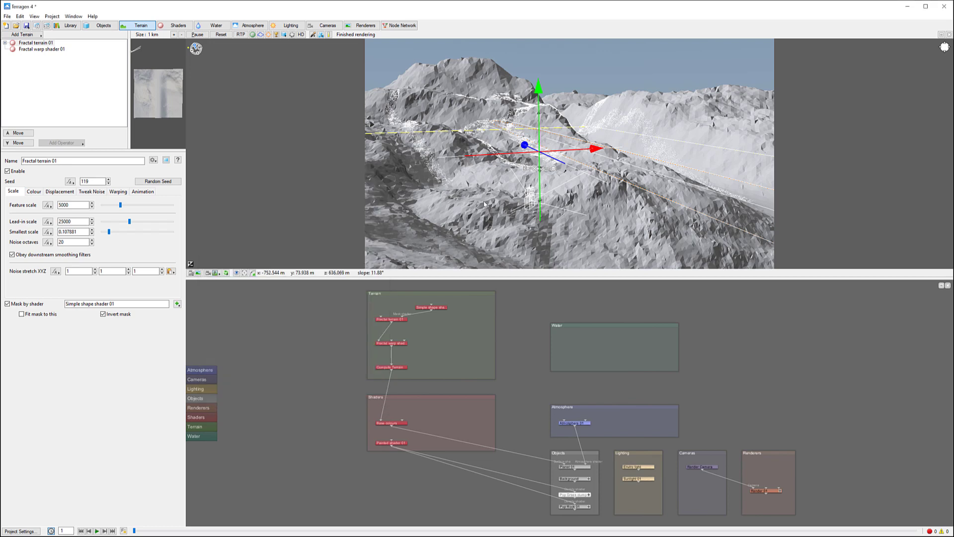